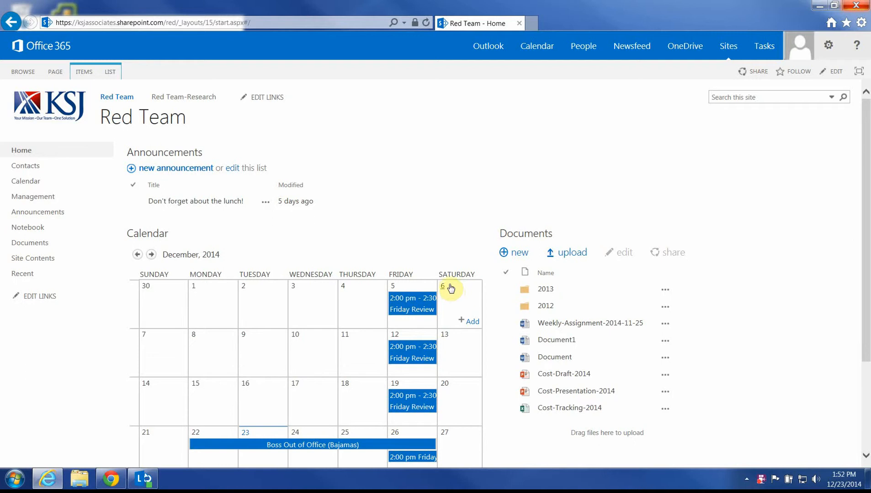
Open the Red Team notebook from the team site and view its HL3 and Transition Process pages
click(29, 230)
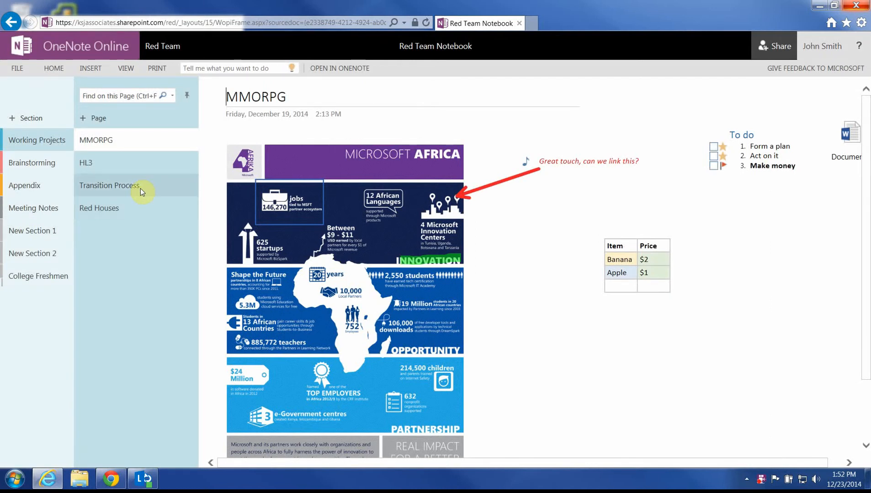
click(120, 161)
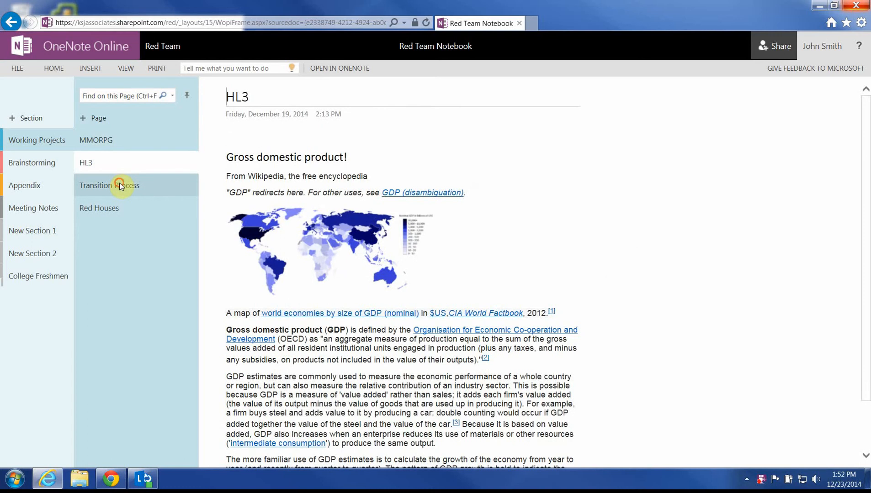
click(119, 183)
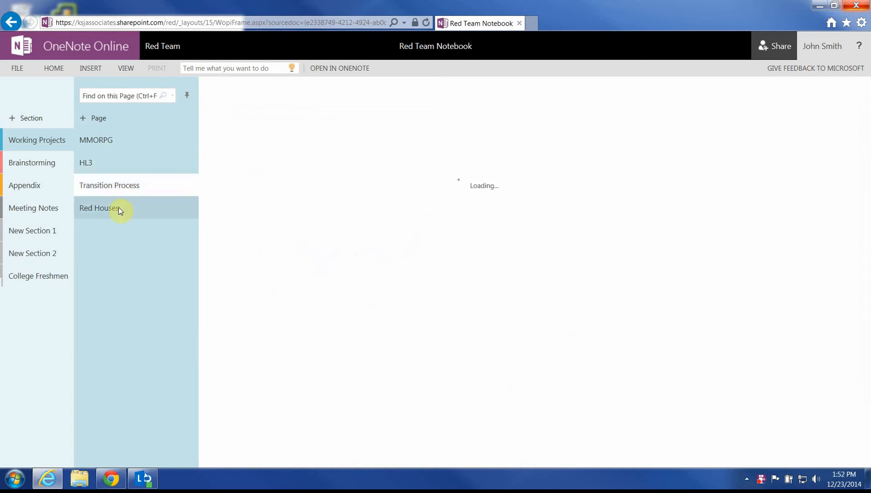
Open the notebook in the OneNote desktop program, allowing the website to launch it, and view the start of the Transition Process diagram
click(362, 70)
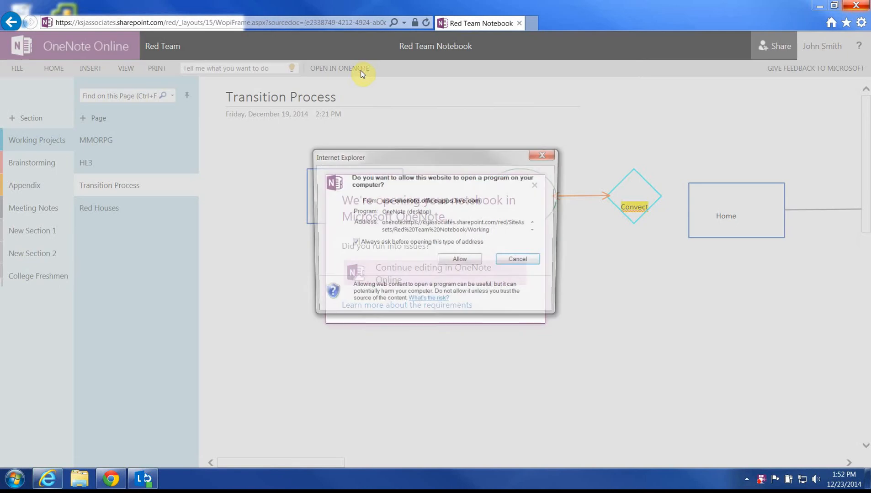
click(460, 262)
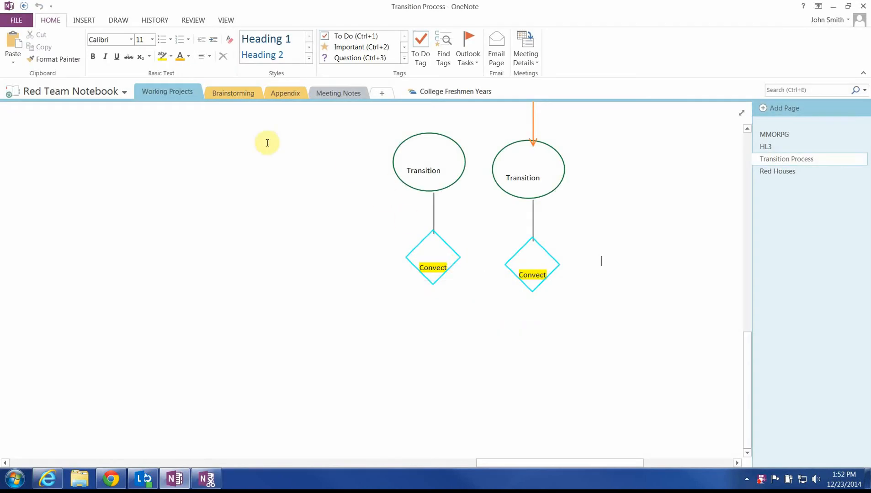
scroll(207, 224, up, 1)
scroll(207, 224, up, 10)
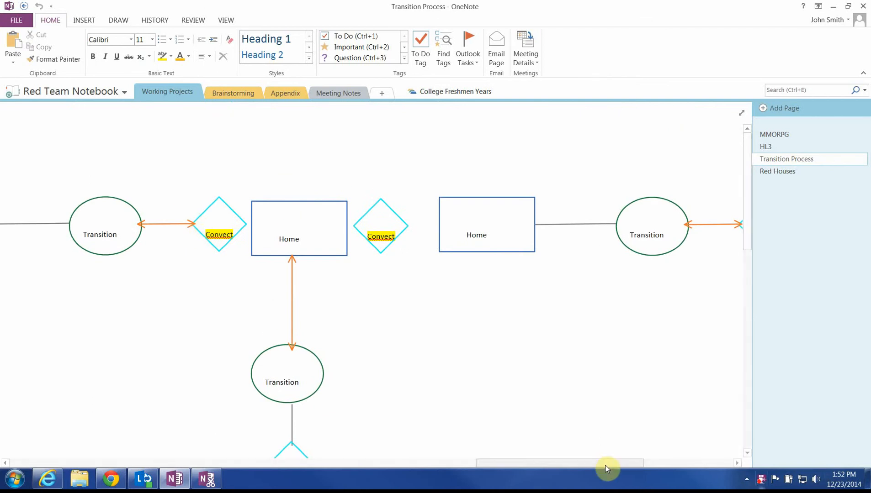
drag(606, 463, 102, 453)
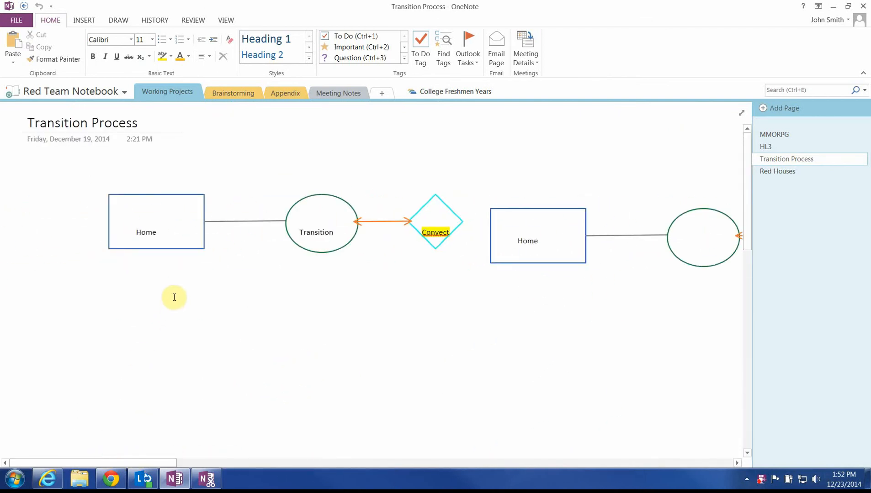
click(174, 297)
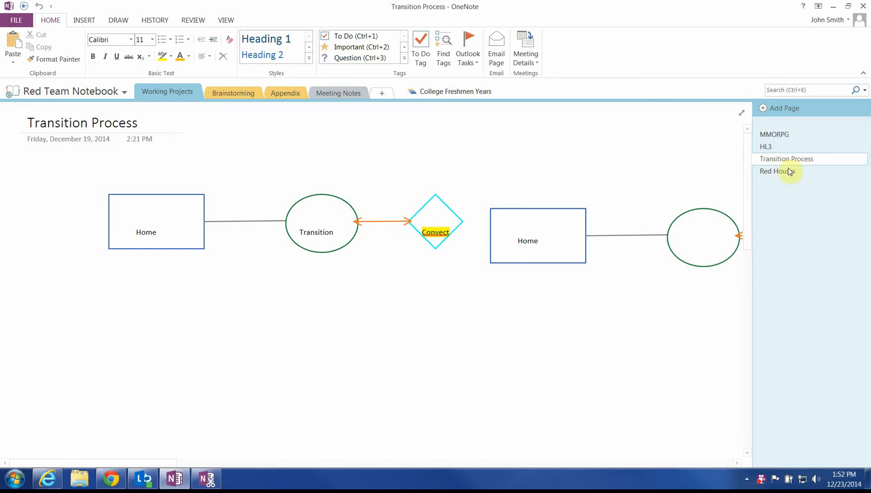
Open the HL3 page and examine its gross domestic product article at different magnifications
click(775, 148)
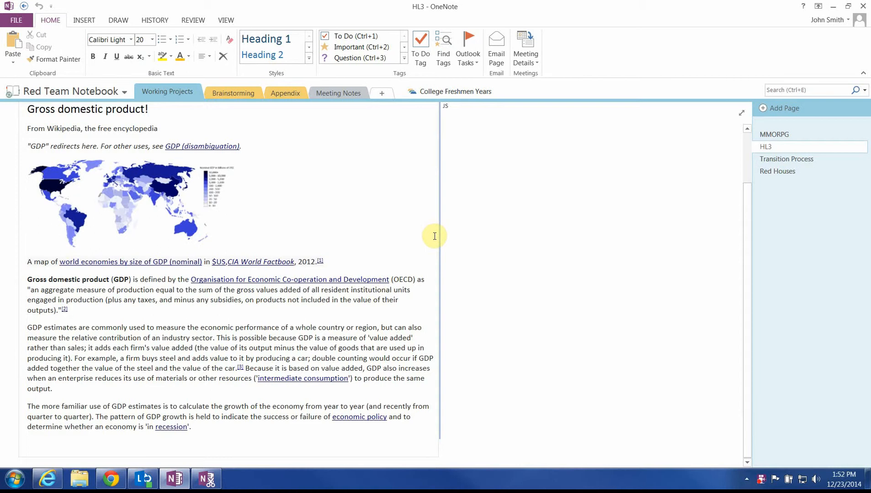
scroll(435, 236, down, 6)
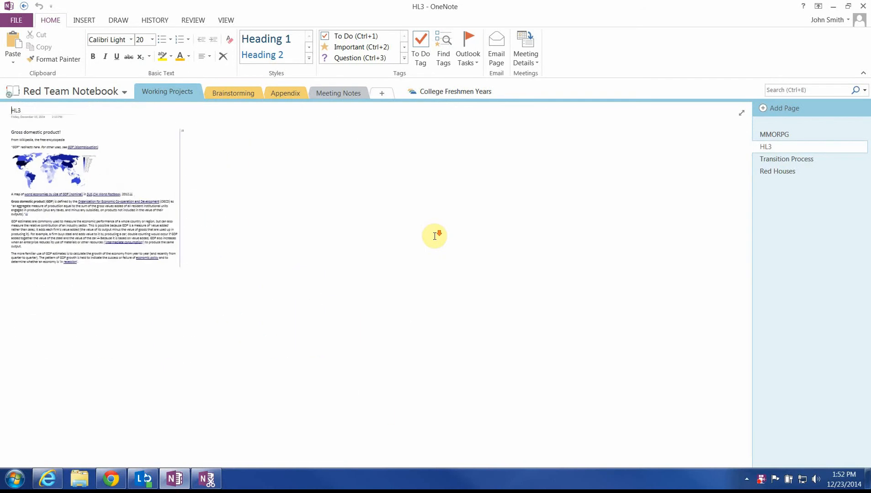
scroll(435, 236, down, 4)
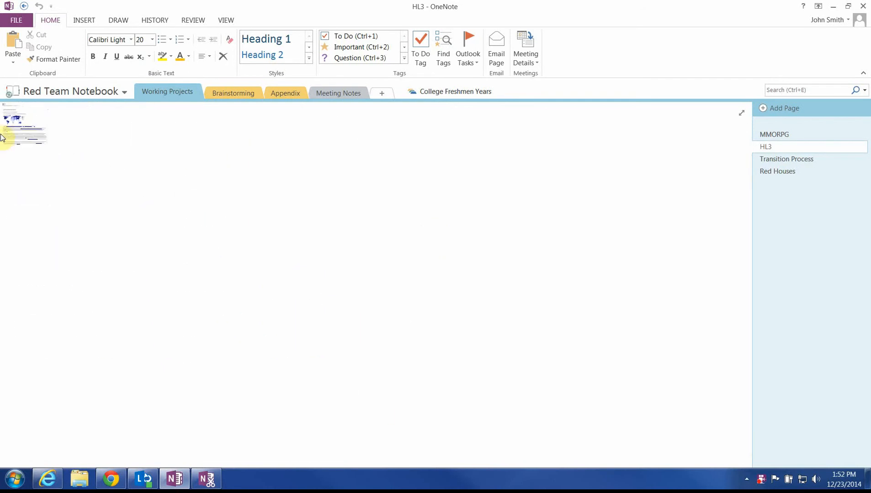
scroll(13, 145, up, 5)
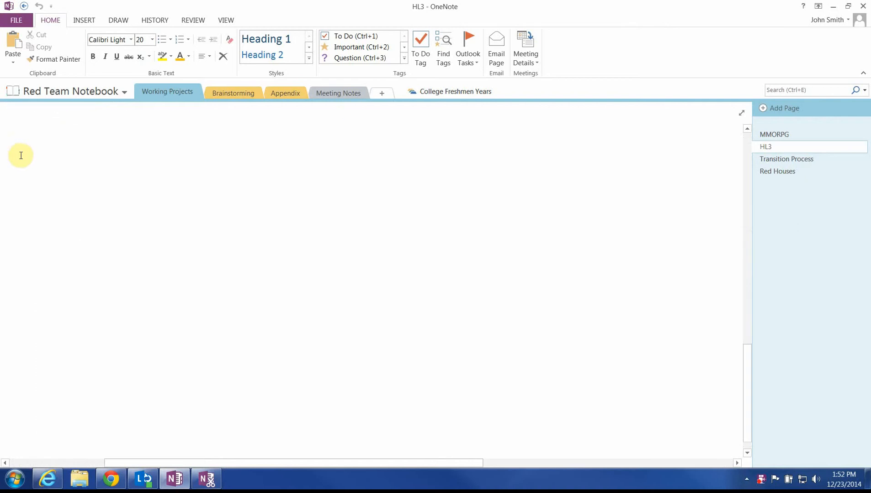
drag(227, 462, 97, 431)
scroll(146, 311, up, 5)
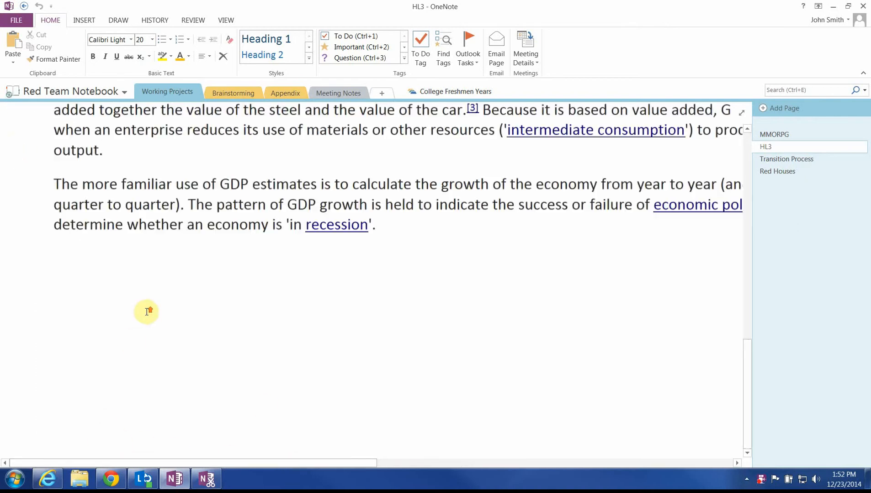
scroll(149, 312, down, 3)
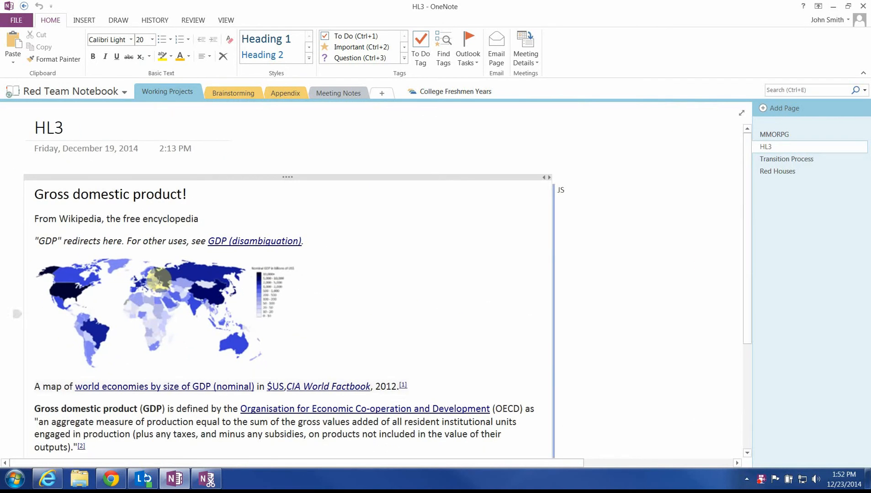
Search all notebooks for "GDP" and for "Africa"
click(787, 91)
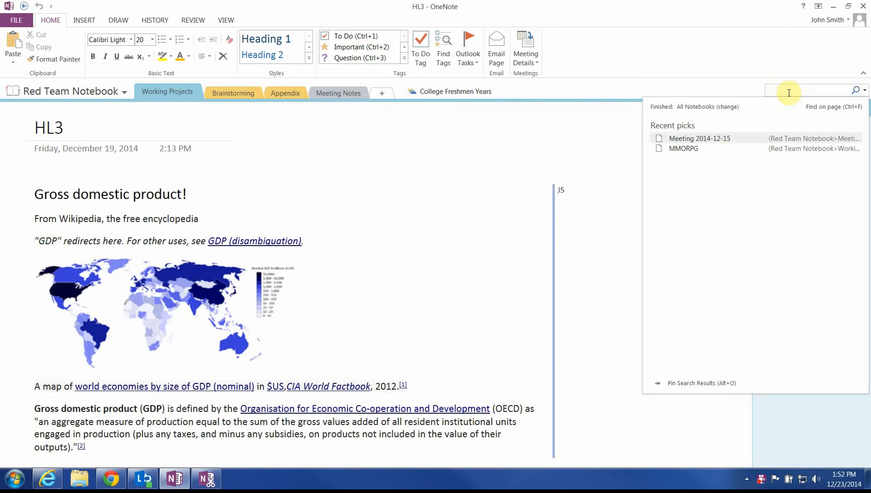
text(GDP)
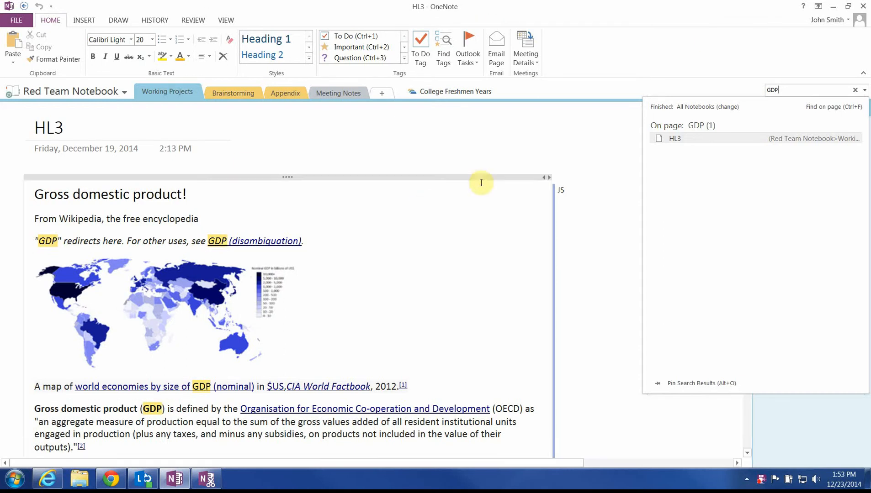
click(812, 89)
text(Africa)
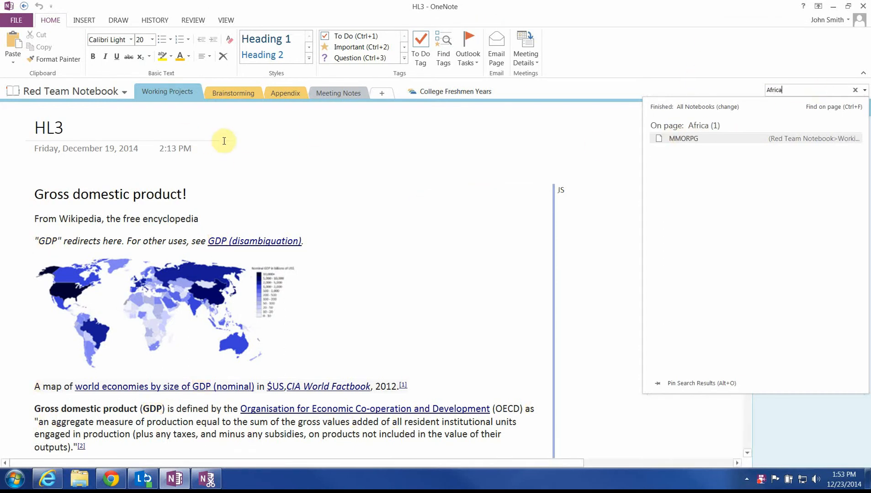
Open the MMORPG page and search for "Africa" again to highlight its matches in the infographic
click(320, 138)
click(777, 134)
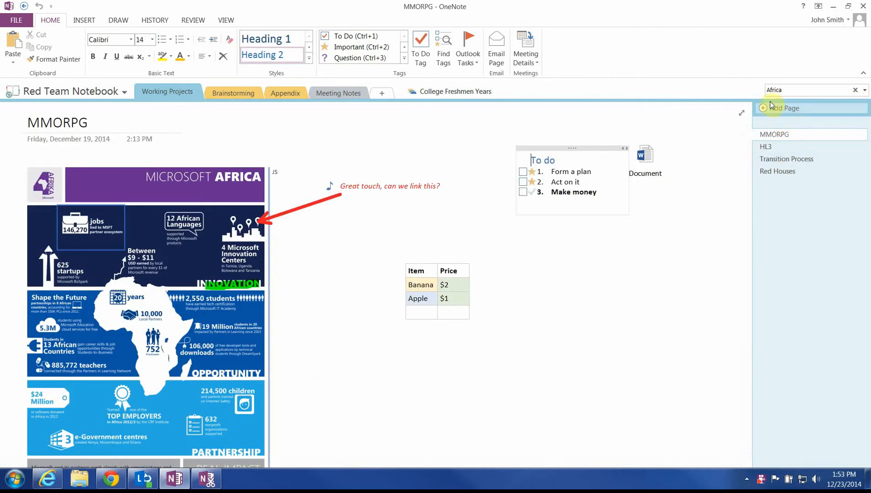
click(819, 90)
click(805, 90)
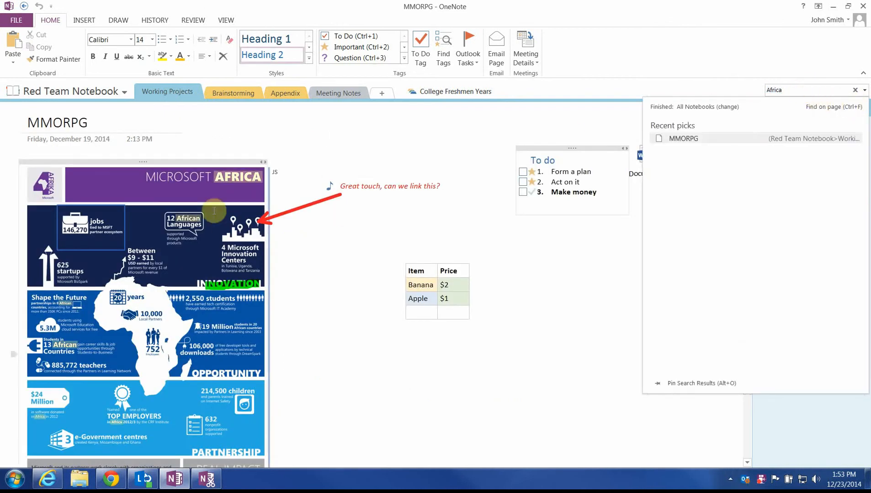
key(BackSpace)
key(BackSpace)
key(BackSpace)
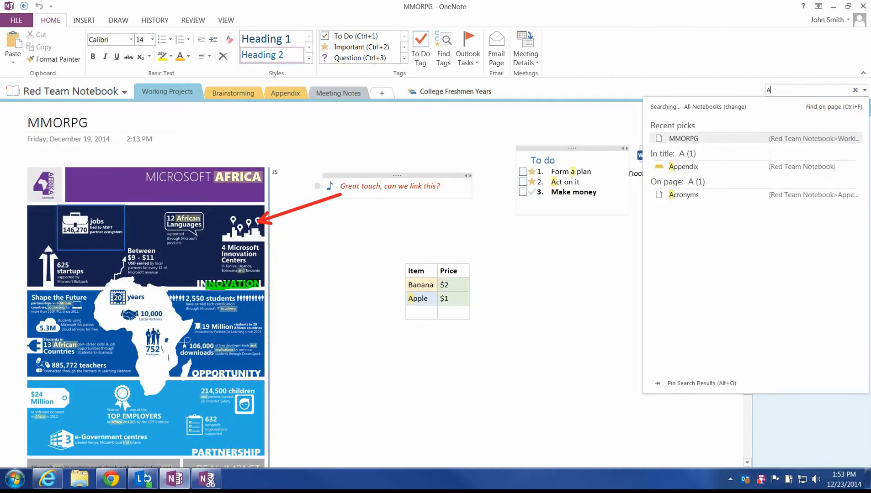
text(rica)
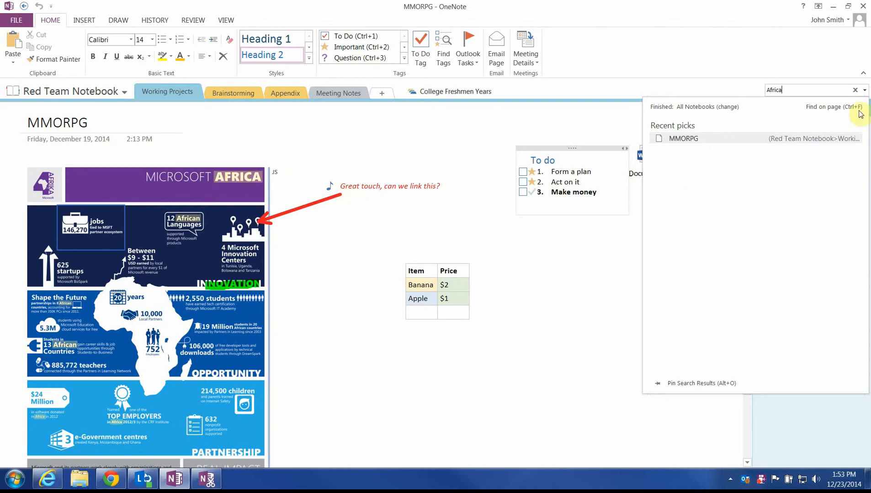
Move the attached Word document icon slightly lower beside the To do list on the MMORPG page
click(644, 160)
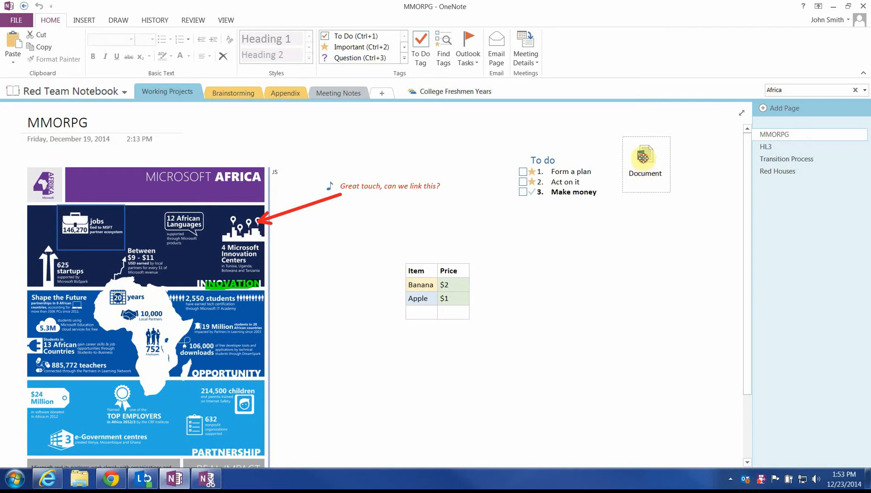
drag(643, 157, 642, 211)
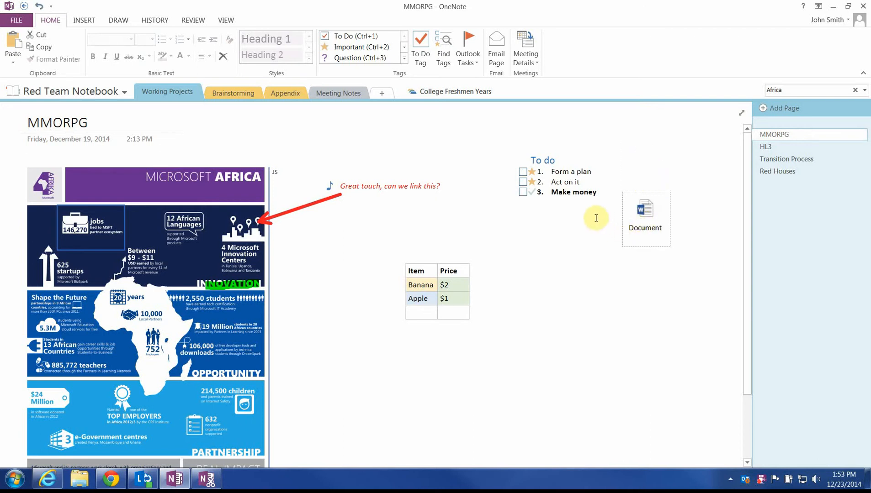
drag(649, 215, 649, 187)
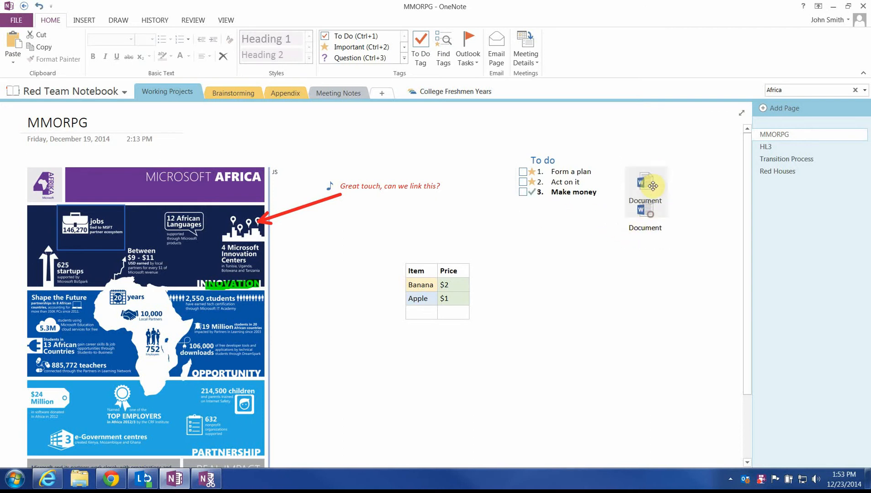
Examine the objects that can be inserted on a page, including the spreadsheet choices and the built-in equations
click(85, 20)
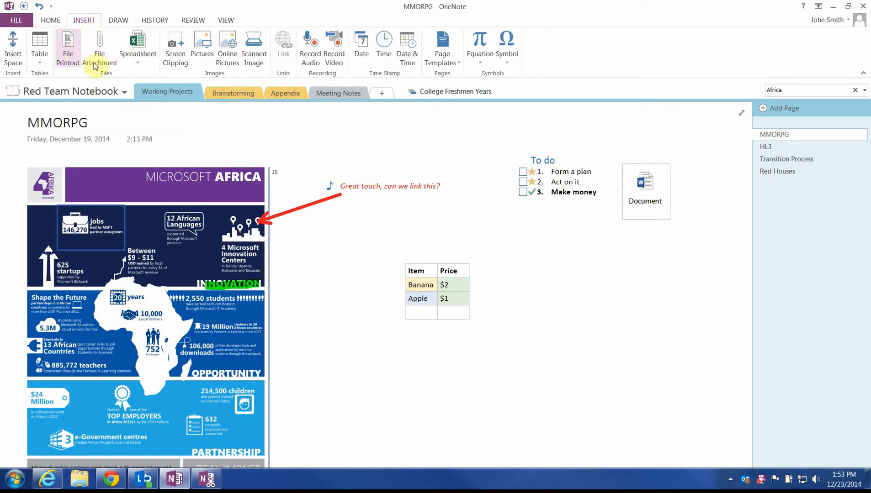
click(144, 63)
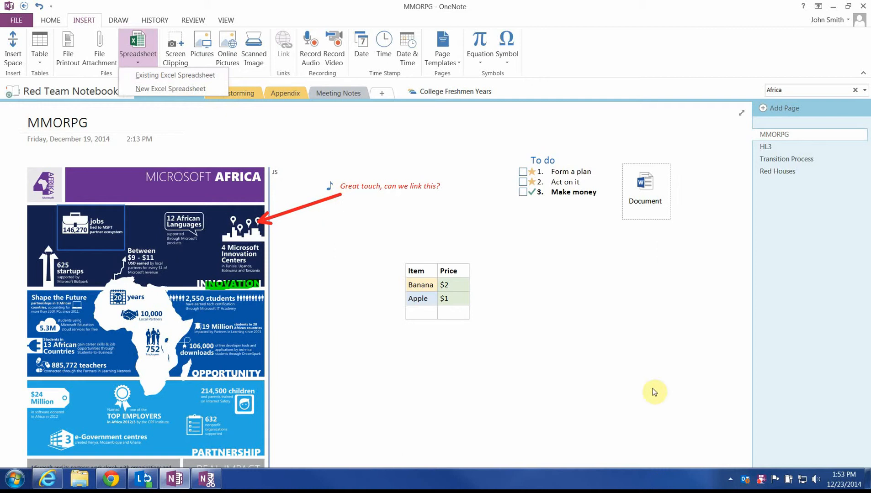
click(647, 197)
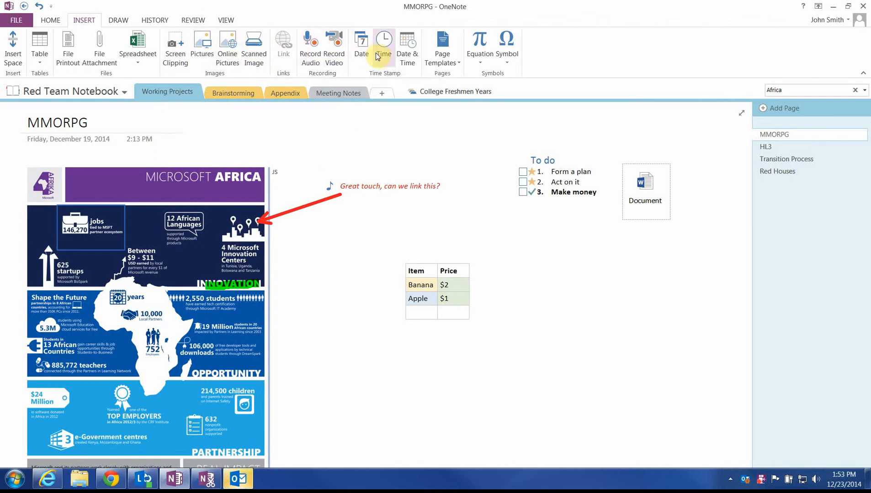
click(485, 60)
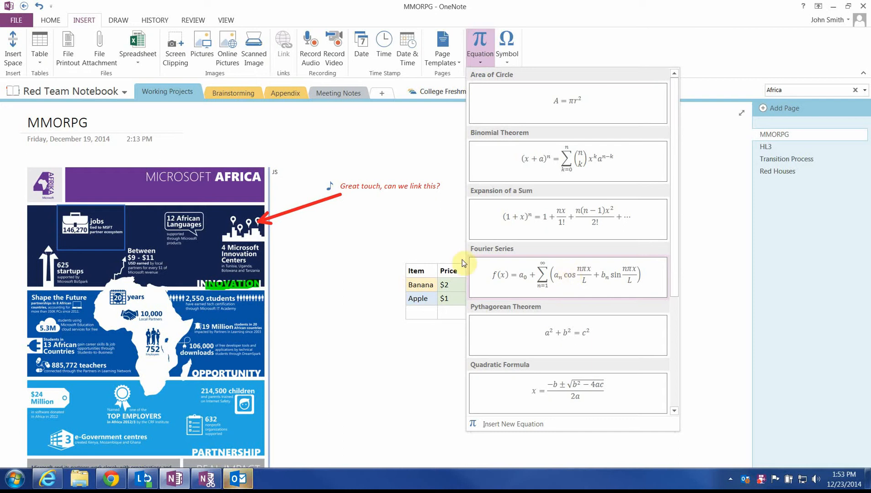
click(386, 243)
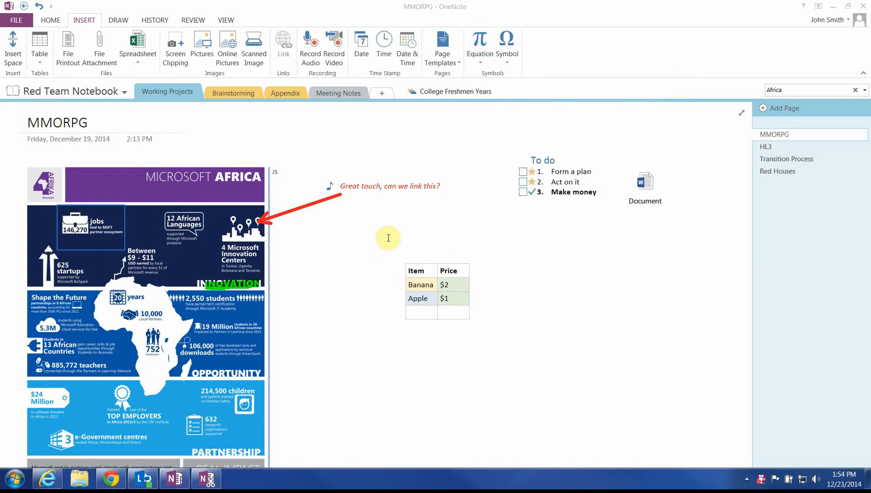
right_click(442, 91)
click(250, 8)
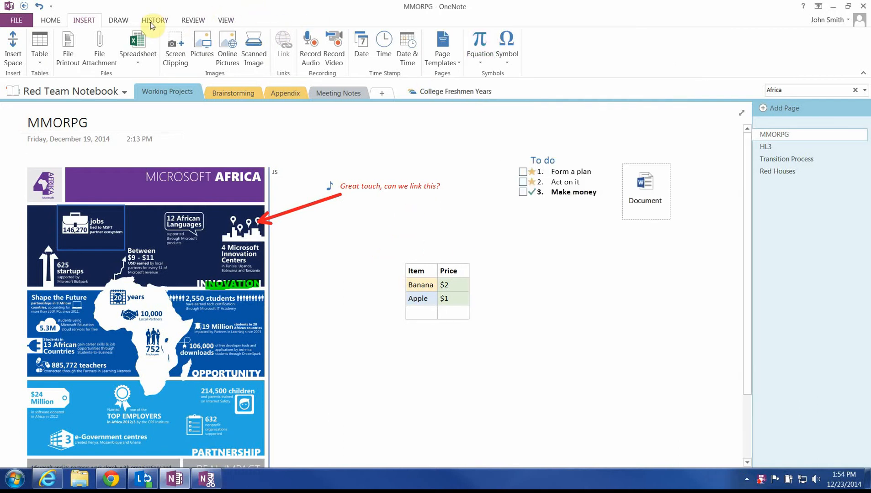
Apply narrow rule lines with a margin line to the MMORPG page
click(226, 24)
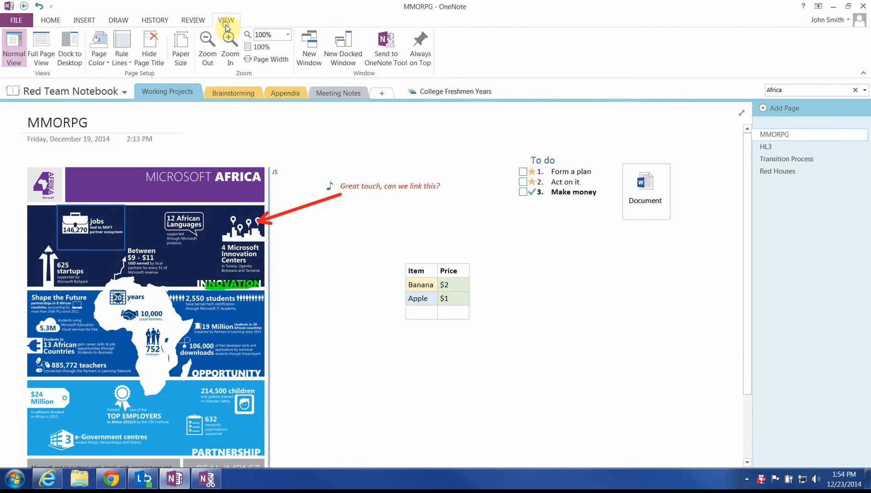
click(121, 55)
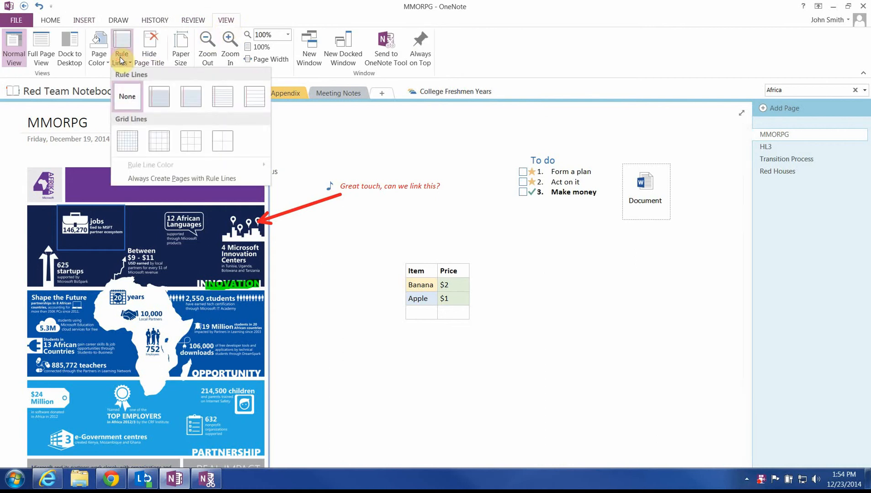
click(162, 101)
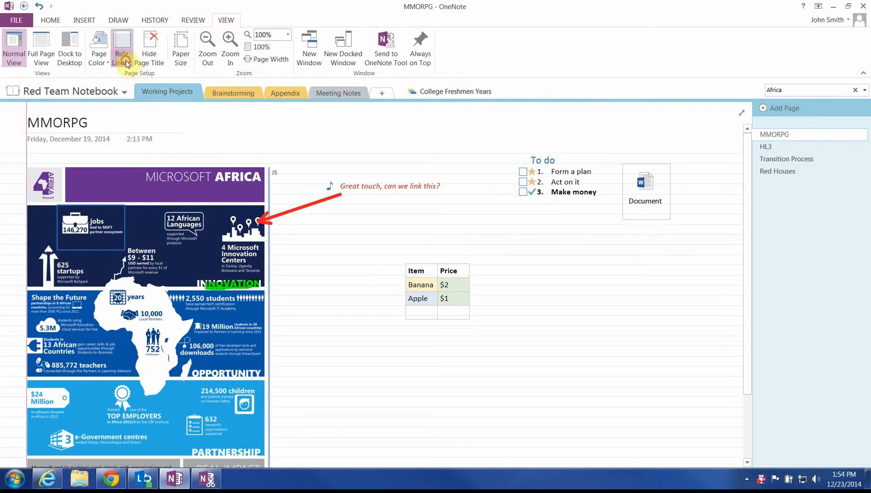
Set the MMORPG page's background color to the pale yellow swatch
click(121, 55)
click(99, 54)
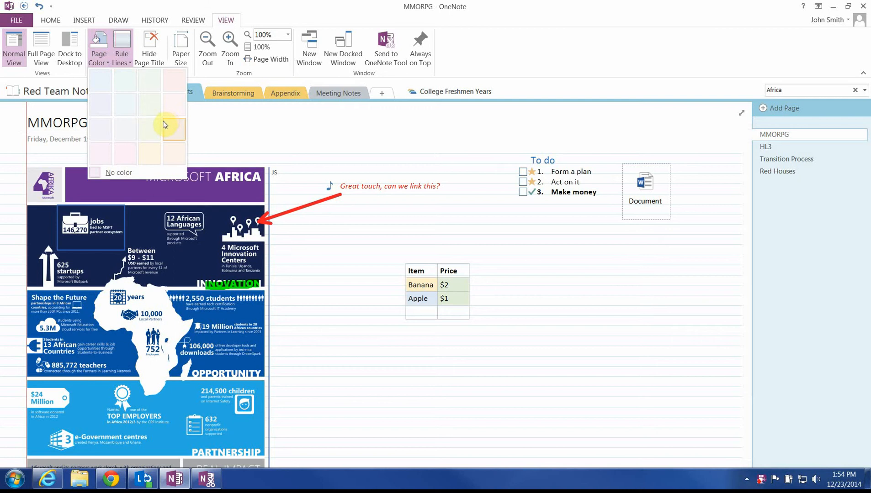
click(145, 152)
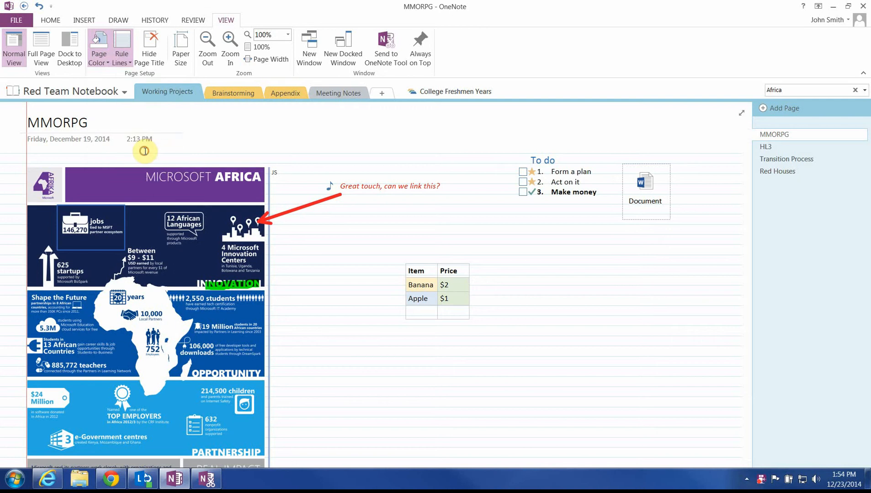
Show the MMORPG page in full page view and return it to normal view
click(185, 143)
scroll(185, 142, down, 3)
scroll(186, 142, up, 3)
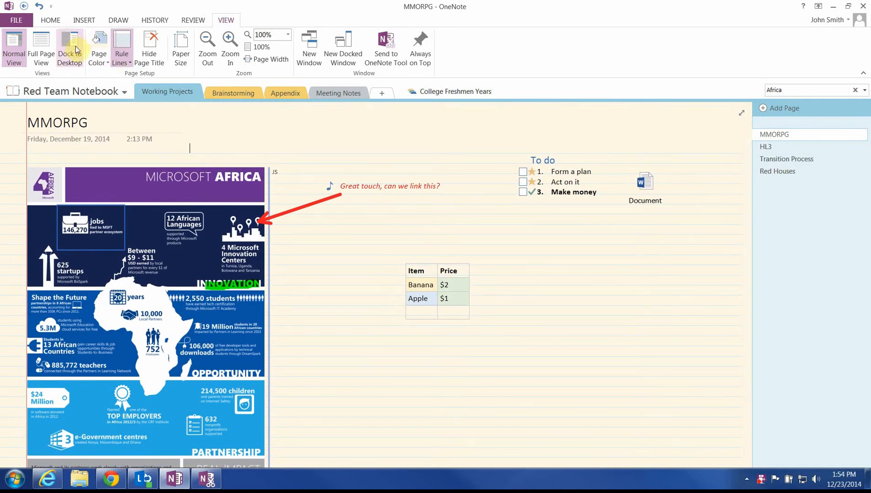
click(40, 49)
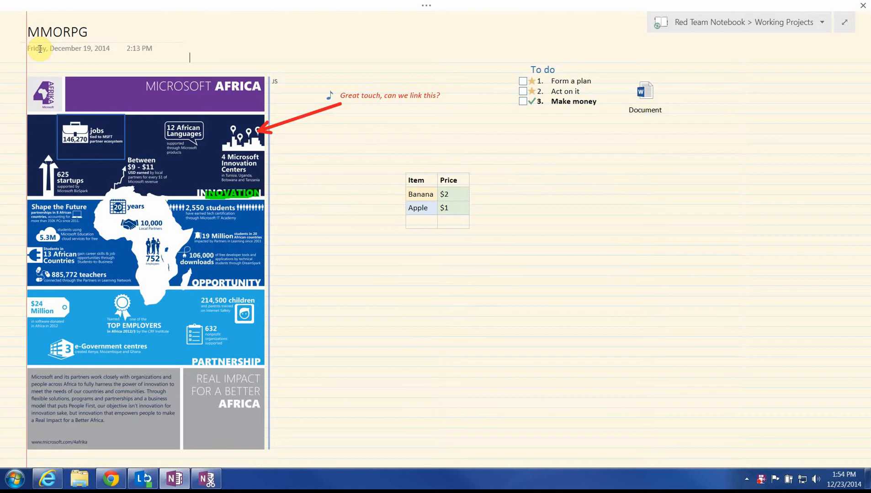
click(849, 25)
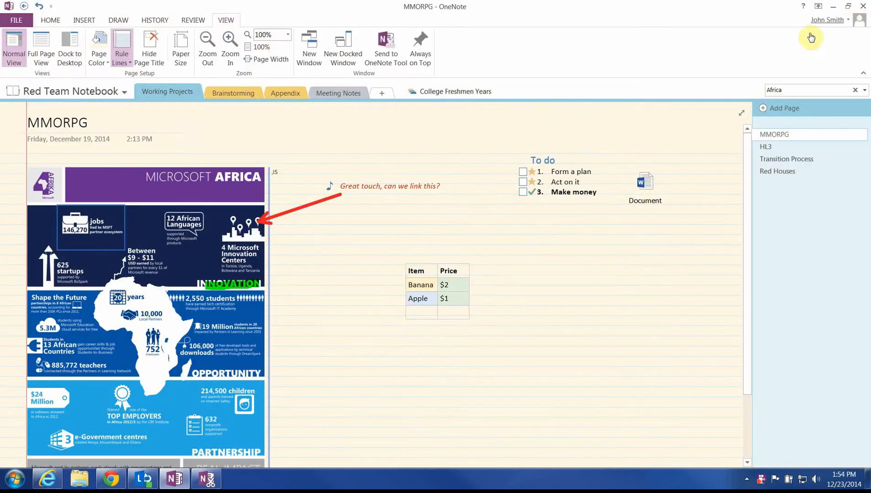
Dock the MMORPG page to the desktop and minimize the browser window beside it
click(72, 48)
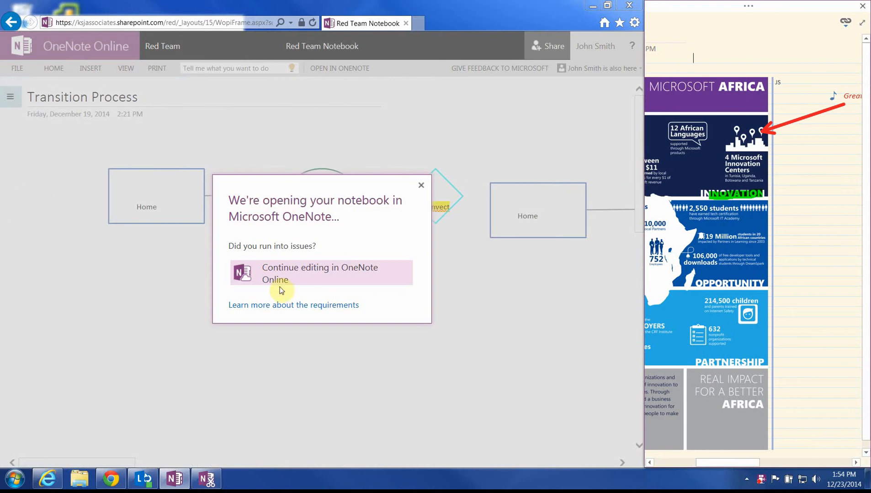
click(420, 184)
click(824, 151)
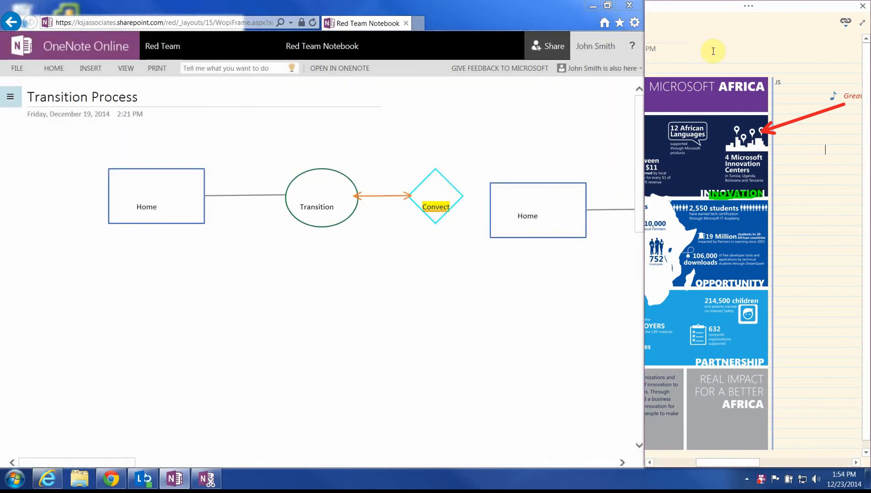
click(593, 6)
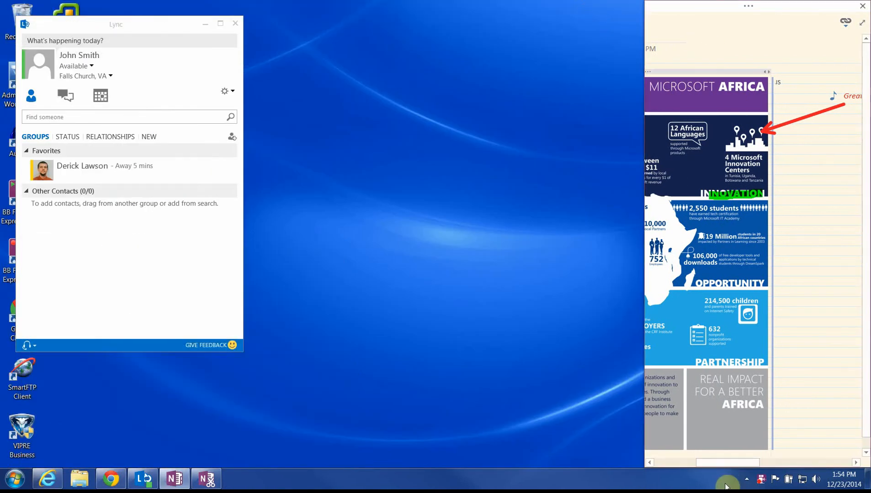
drag(725, 462, 684, 464)
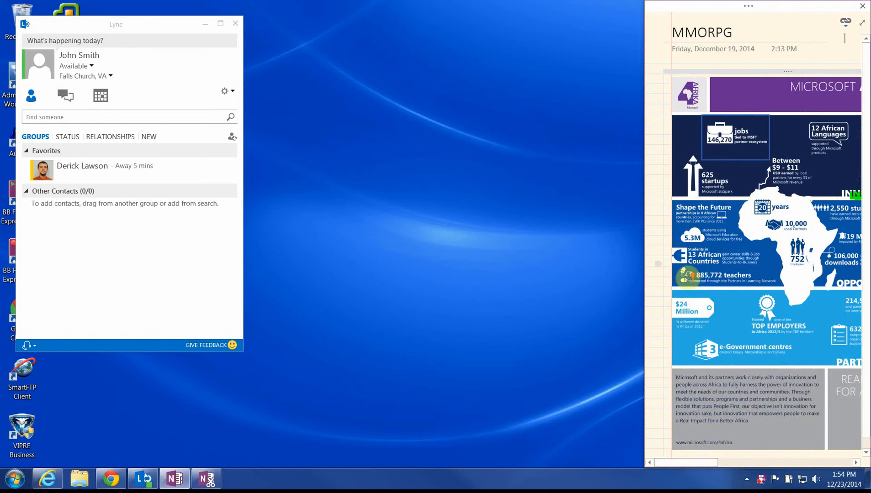
Examine the docked page's linked notes options and command ribbon, and restore the notebook to normal view
click(845, 23)
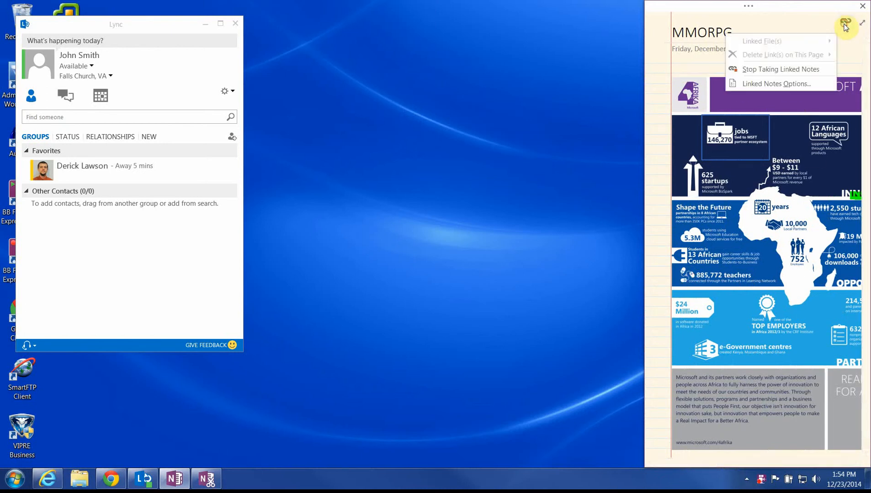
click(819, 23)
click(758, 7)
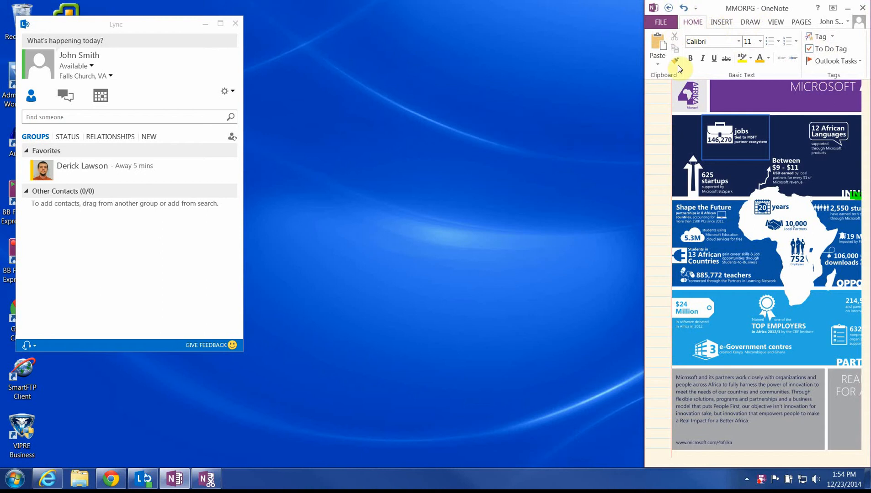
click(664, 121)
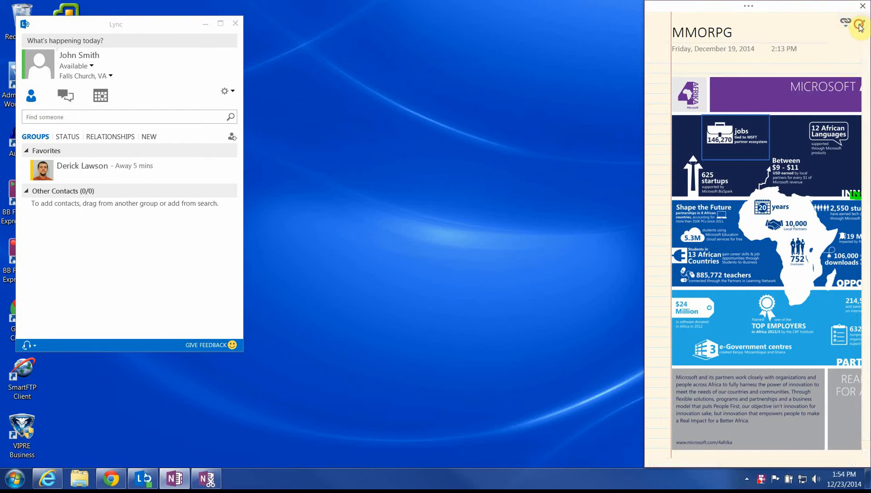
click(859, 25)
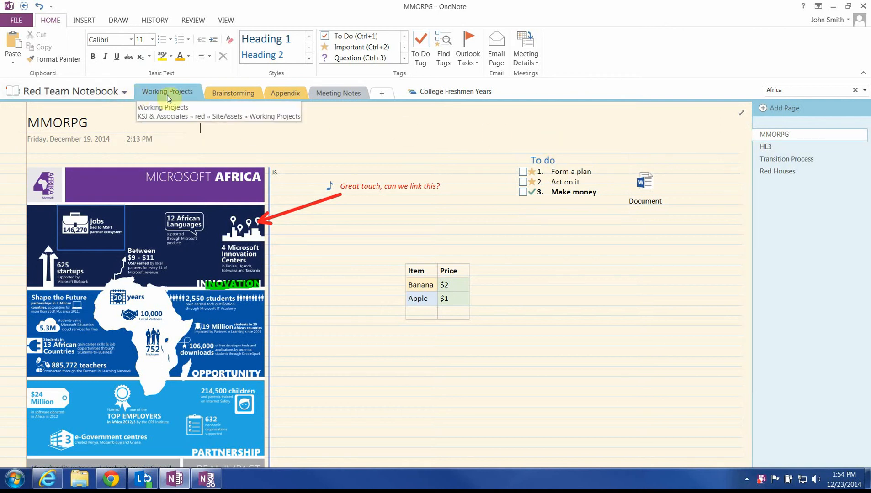
Look through the mobile app screenshots on the OneNote Mobile page of the Meeting Notes section
click(337, 92)
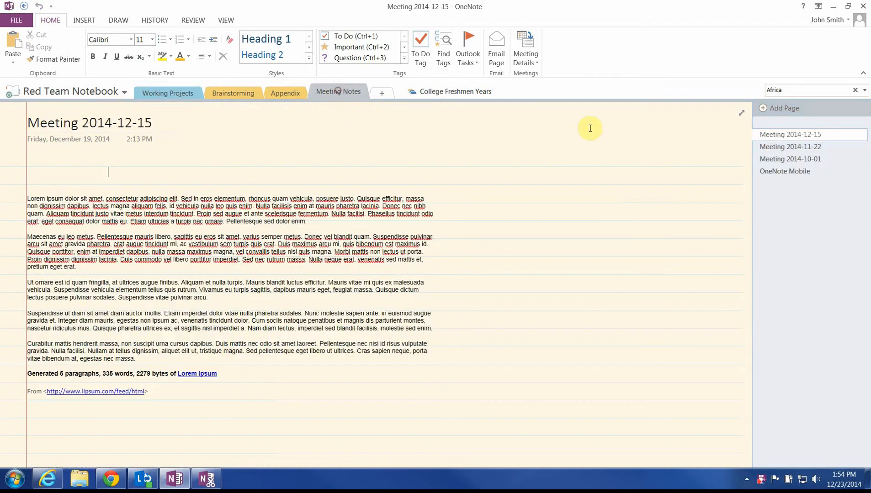
click(812, 174)
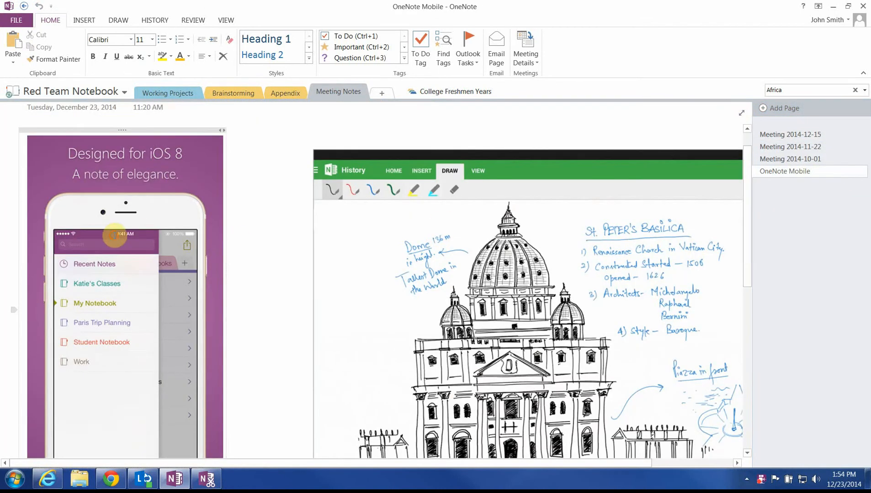
click(110, 232)
scroll(108, 232, down, 1)
scroll(113, 219, up, 1)
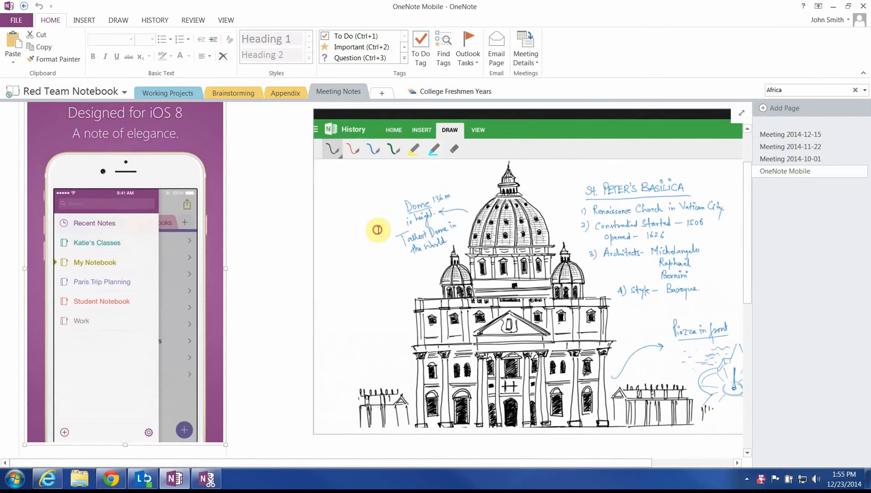
click(379, 230)
drag(421, 463, 477, 463)
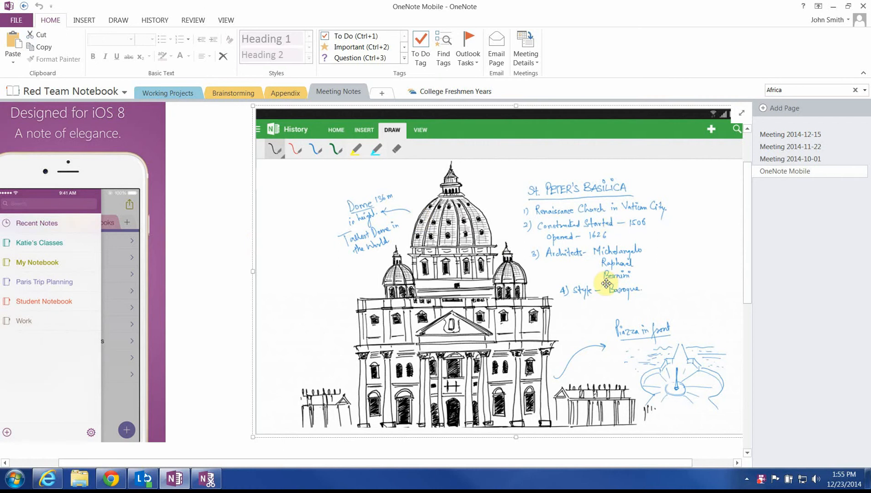
scroll(605, 283, down, 10)
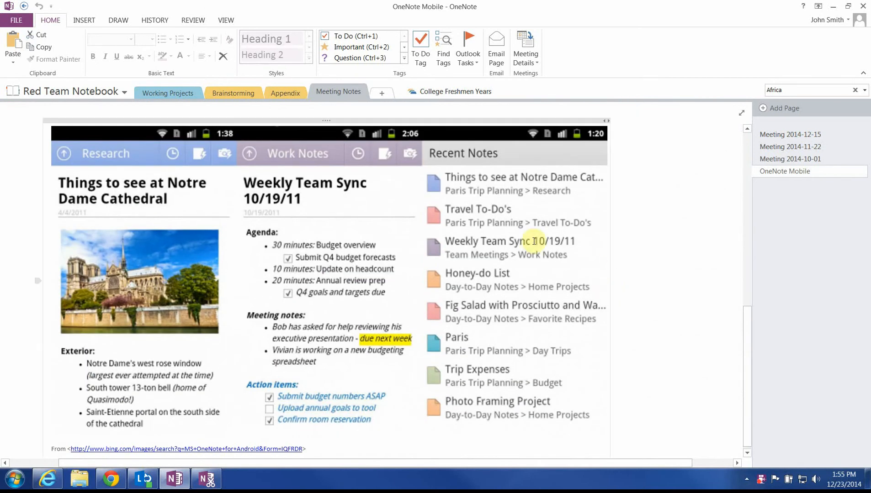
click(321, 261)
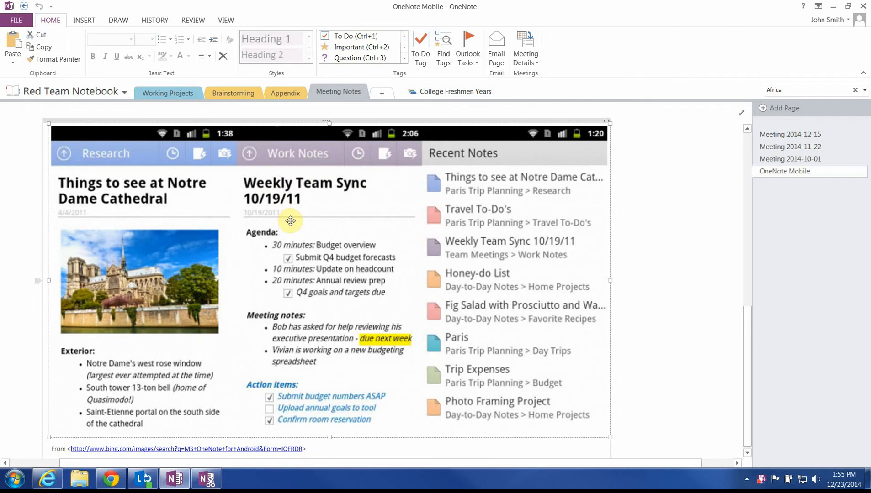
Browse the dated meeting pages and the Brainstorming section, ending on the MMORPG page in Working Projects
click(818, 160)
click(794, 148)
click(785, 134)
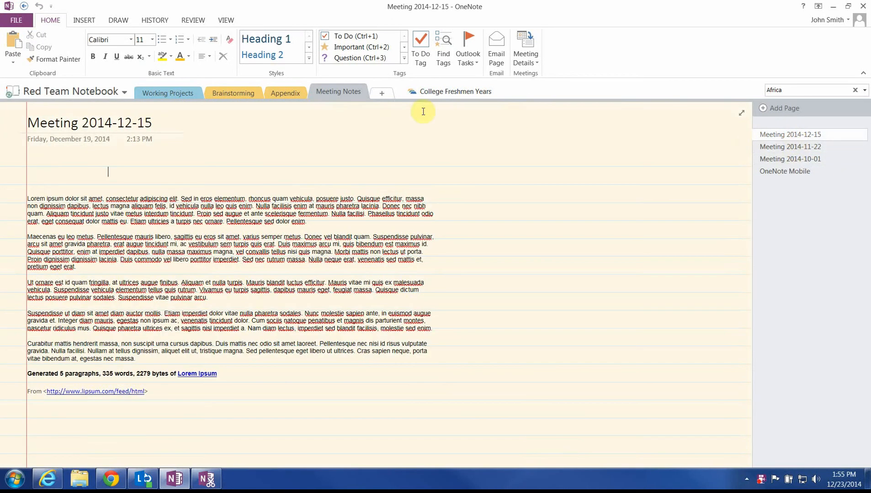
click(270, 93)
click(239, 95)
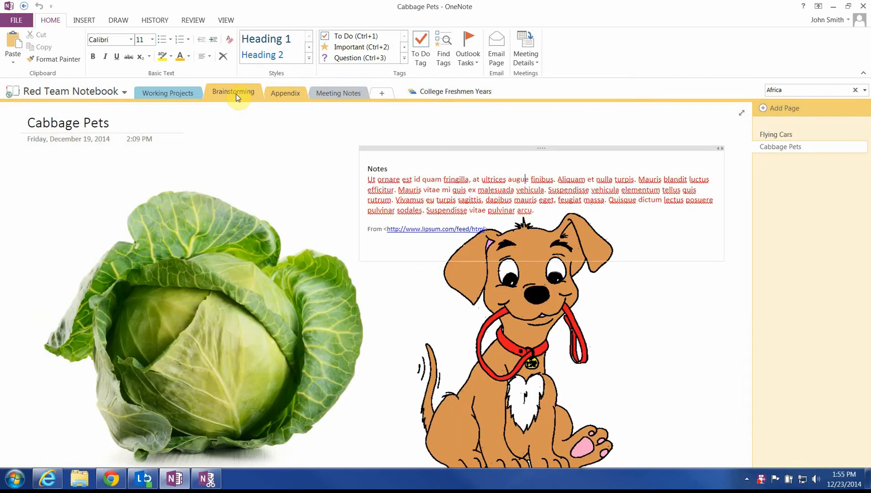
click(165, 93)
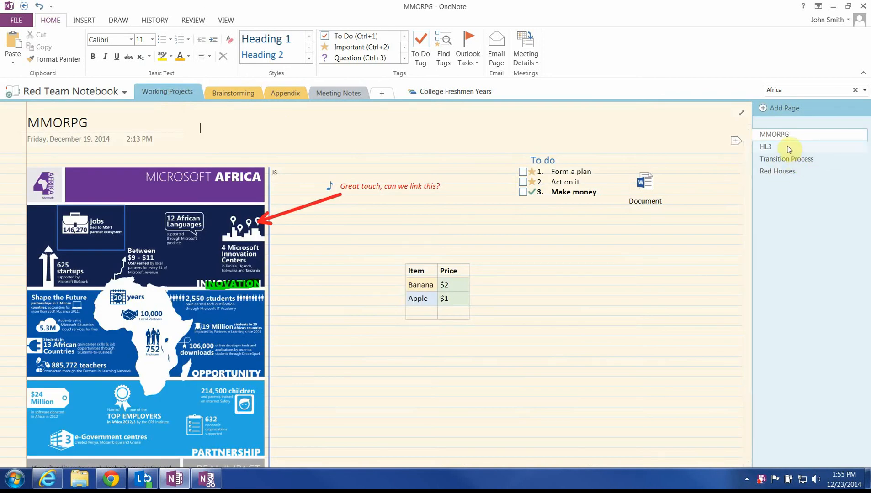
Show the list of available notebooks and clear the Africa search term
click(78, 94)
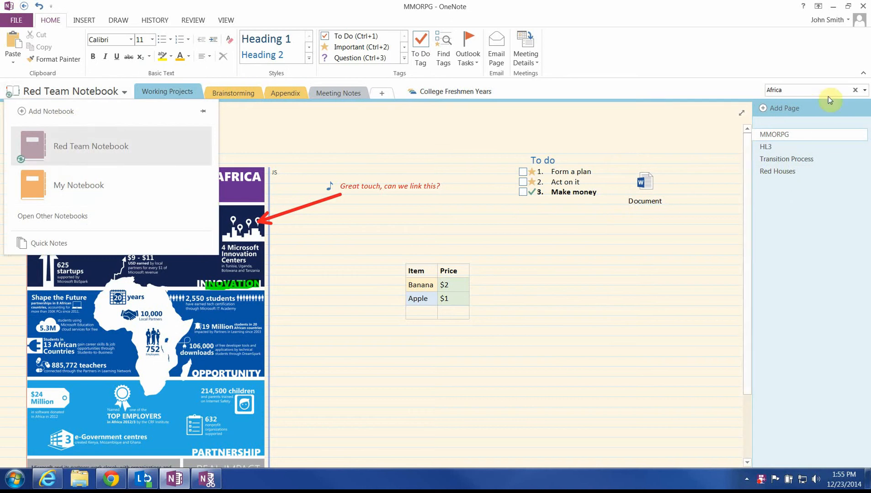
click(816, 89)
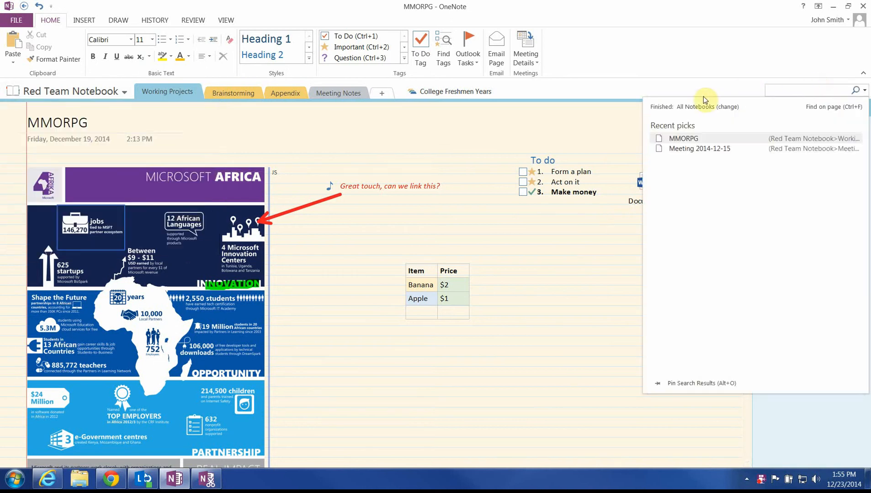
click(542, 130)
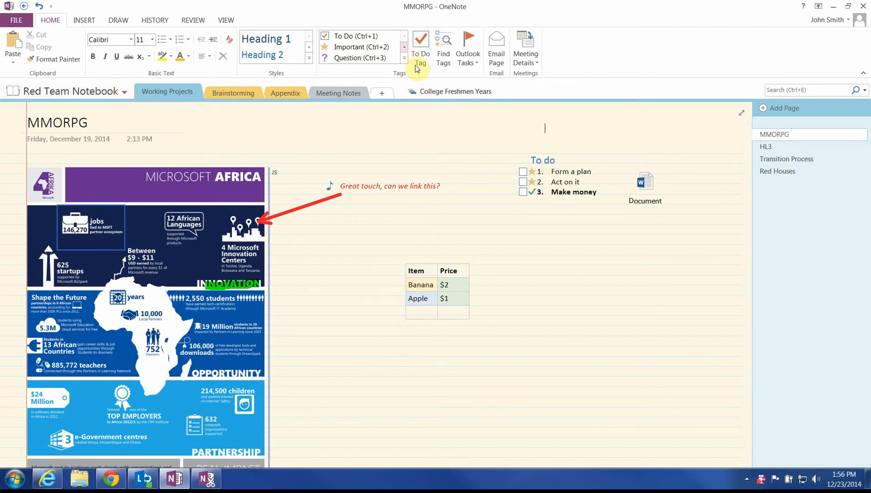
Tag the Keff line on the Acronyms page of the Appendix section as Critical
click(290, 93)
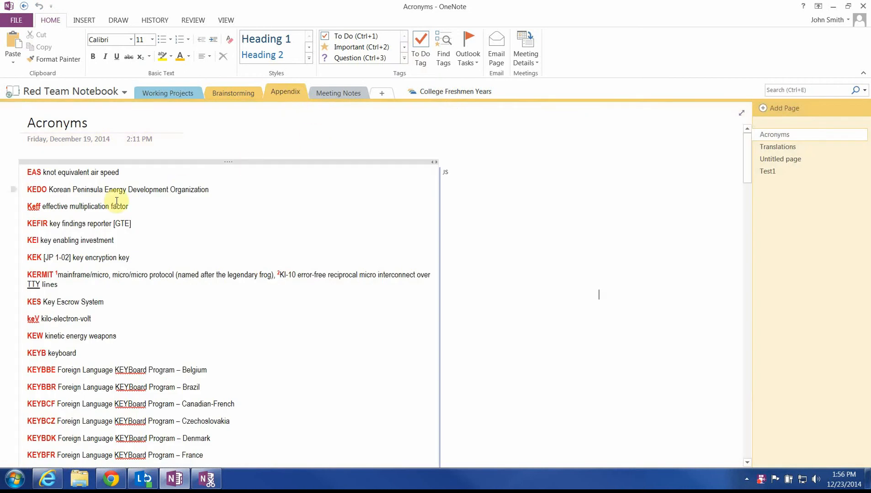
click(140, 206)
click(405, 47)
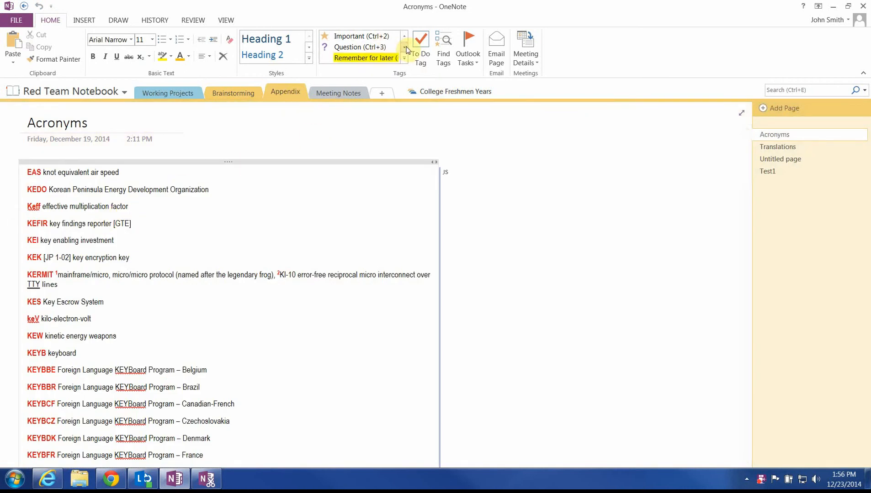
click(405, 48)
click(405, 47)
click(405, 58)
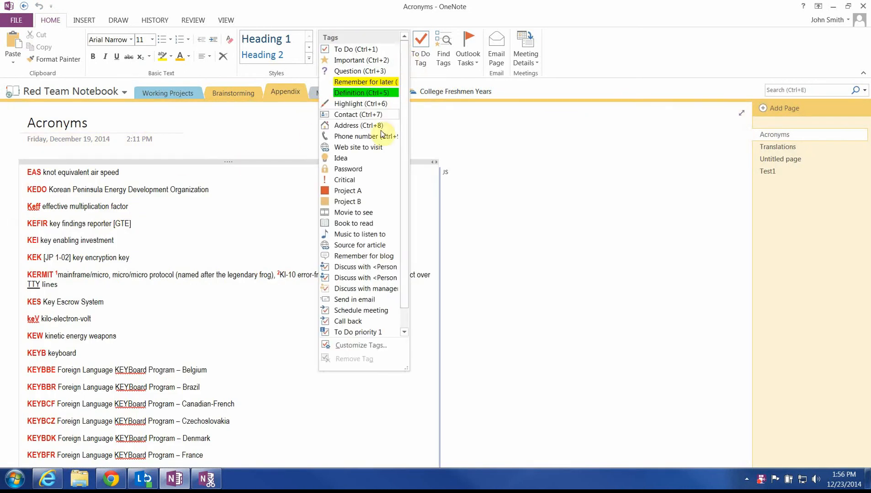
click(352, 180)
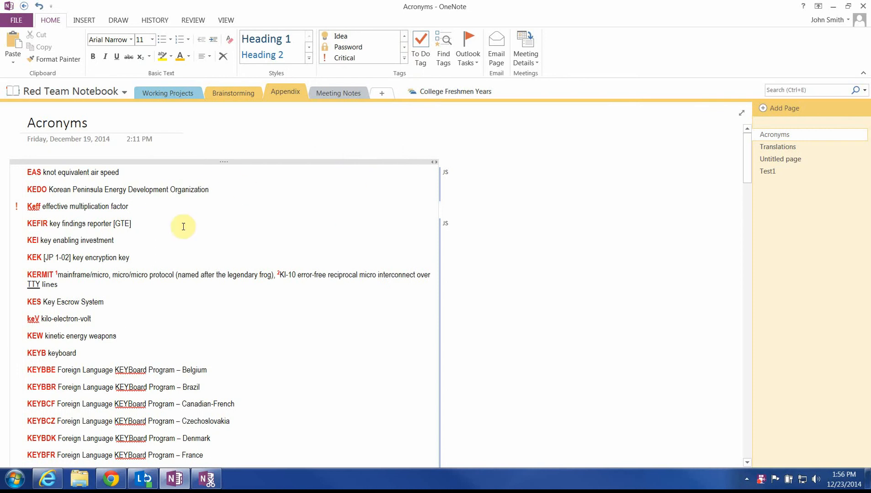
Tag the KEI key enabling investment line as Book to read
click(144, 237)
click(404, 59)
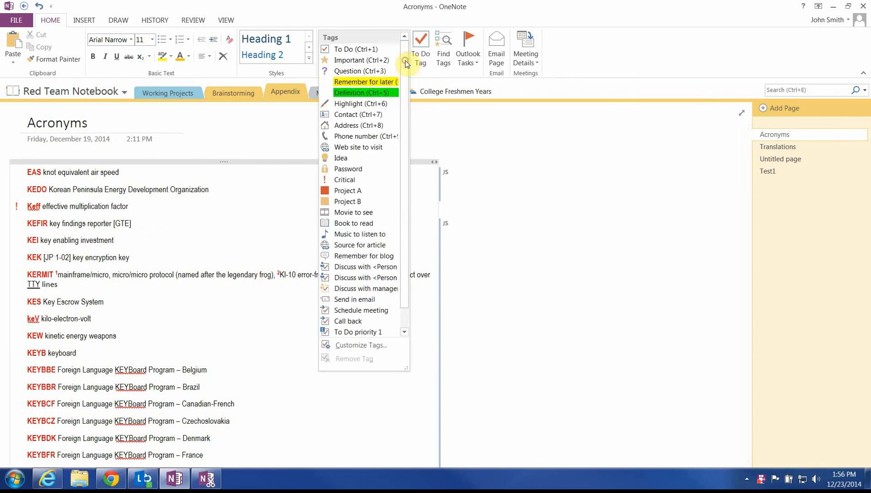
click(370, 223)
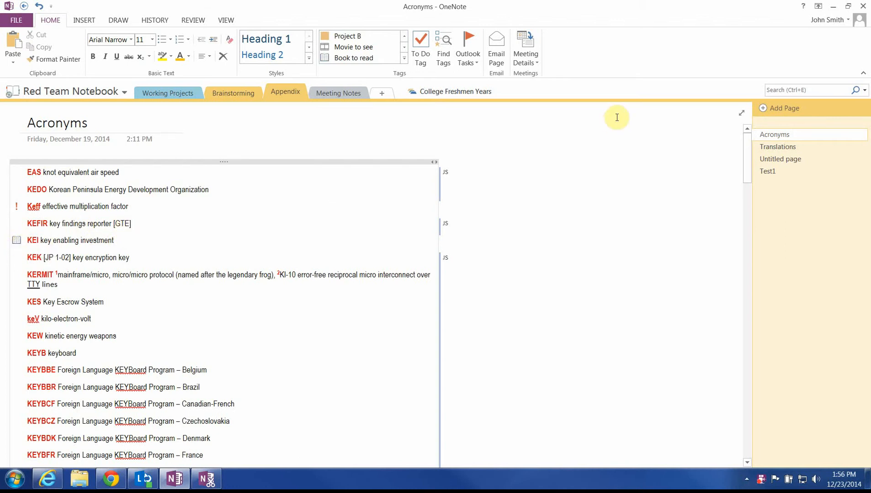
Find all tags in the notebook and go to the tagged Form a plan item from the summary
click(444, 51)
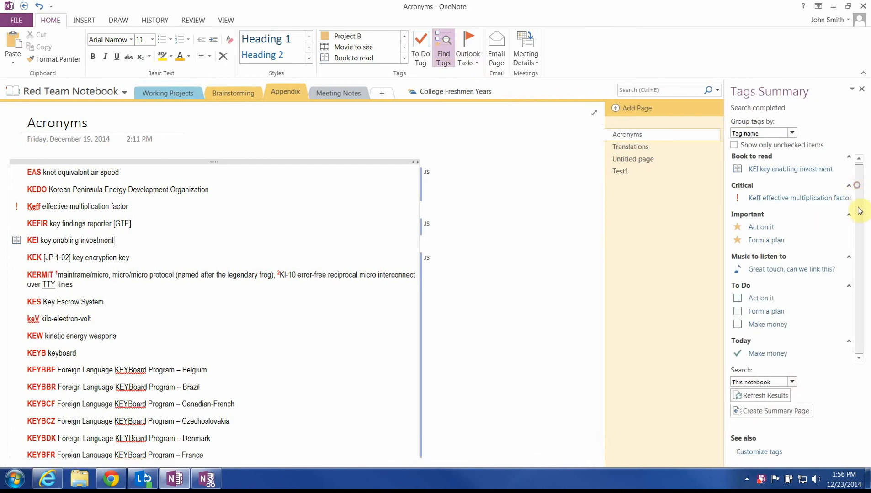
click(764, 312)
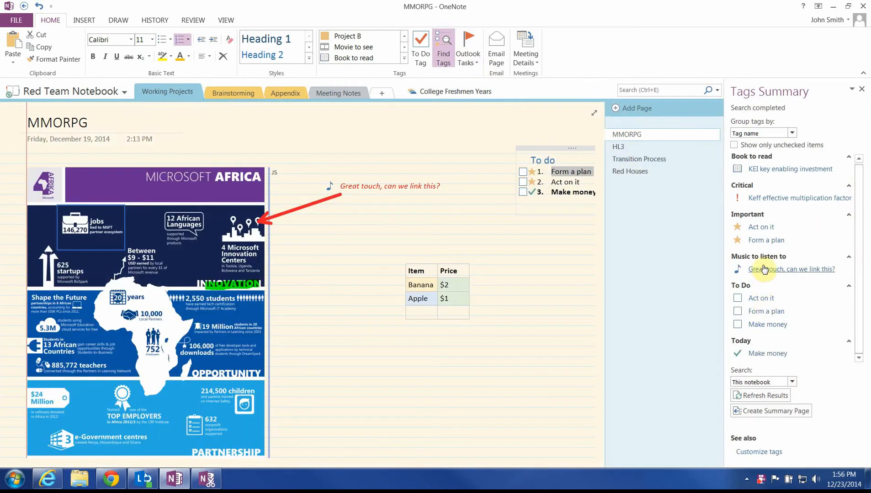
click(767, 241)
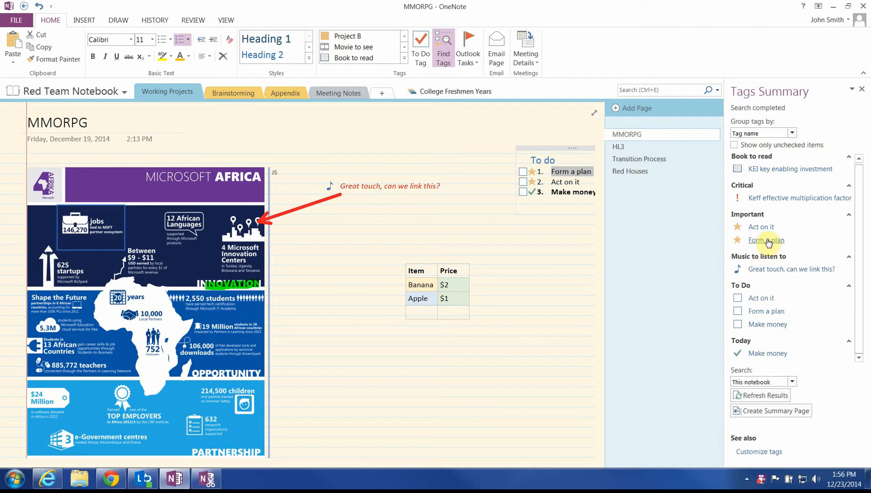
View the tag customization list, close it without changes, and look at the To do list on the MMORPG page
click(404, 58)
click(364, 346)
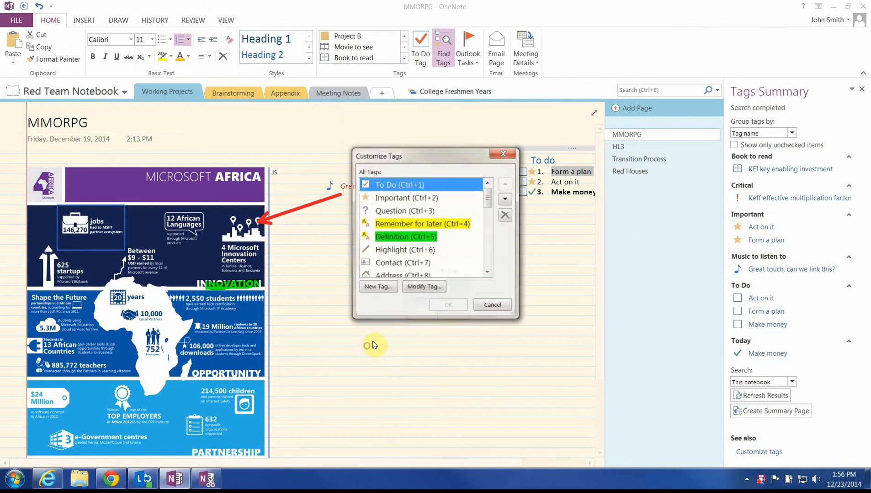
click(491, 307)
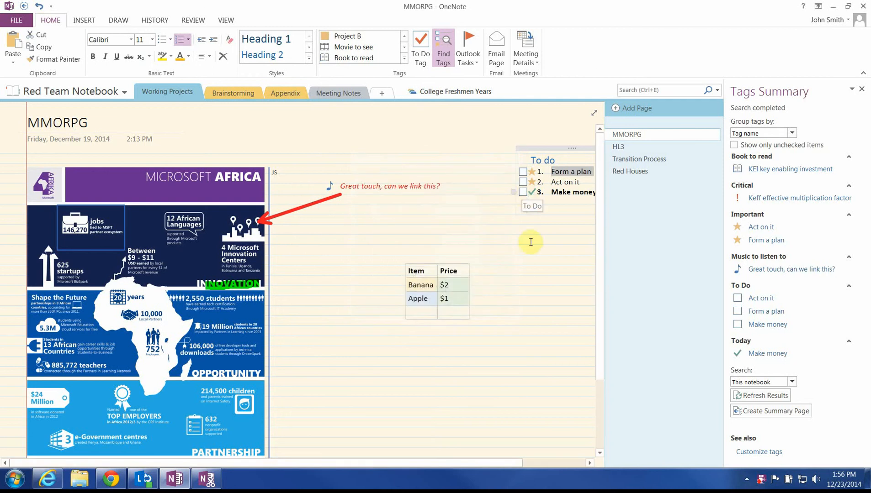
drag(452, 463, 501, 463)
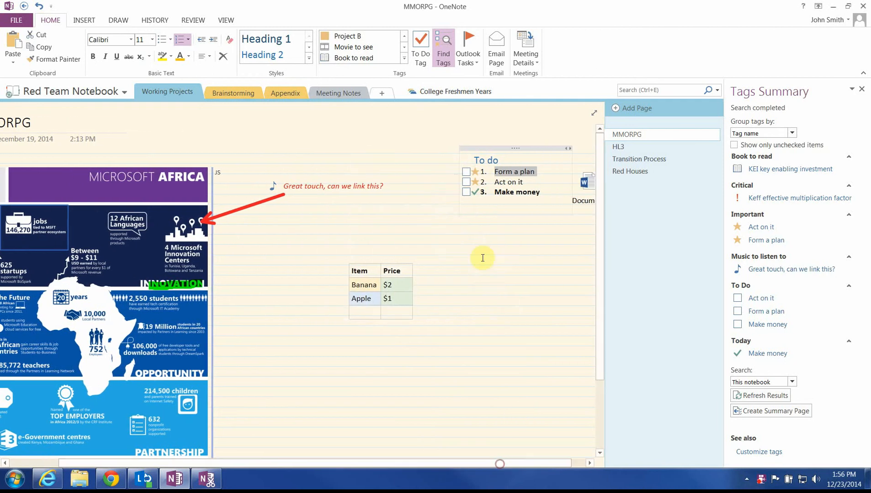
Check off the Form a plan, Act on it and Make money items in the To do list
click(466, 172)
click(466, 182)
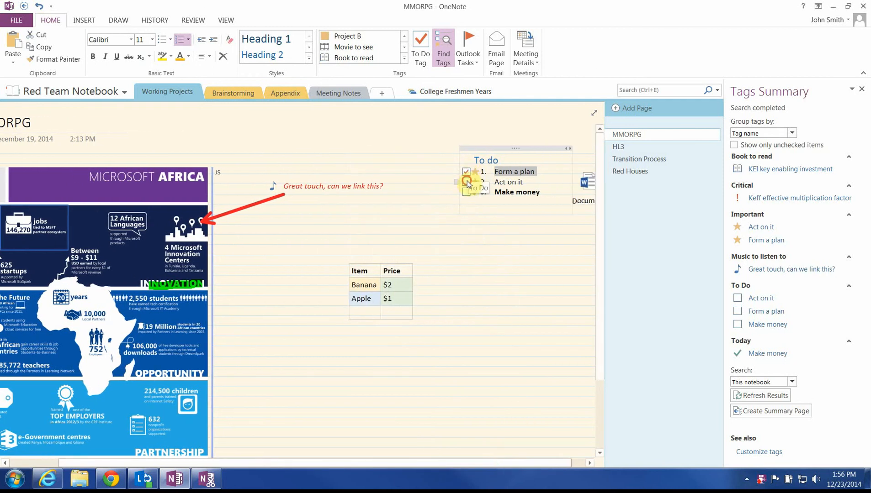
click(466, 191)
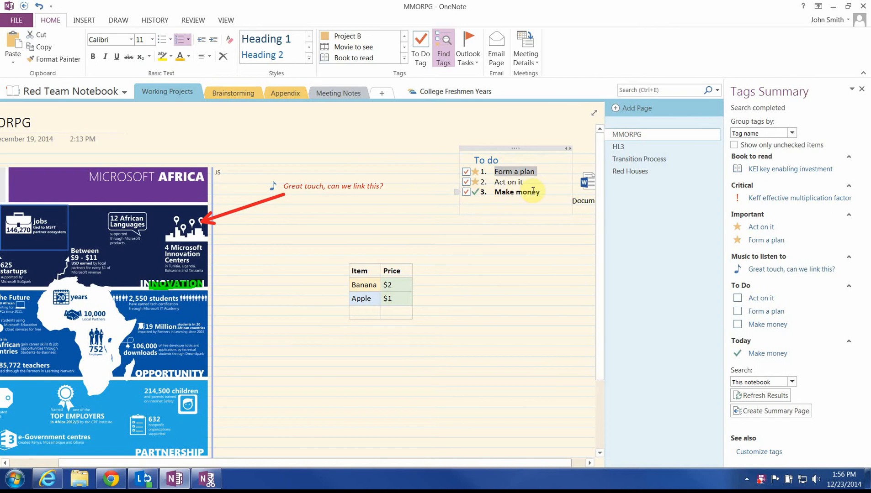
Add a fourth To do item reading Finish test and flag it as an Outlook task for Today
click(549, 196)
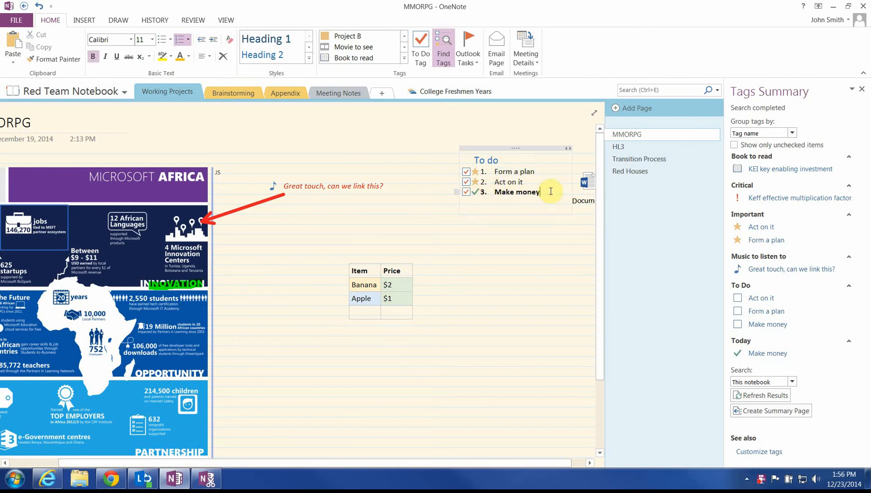
key(Return)
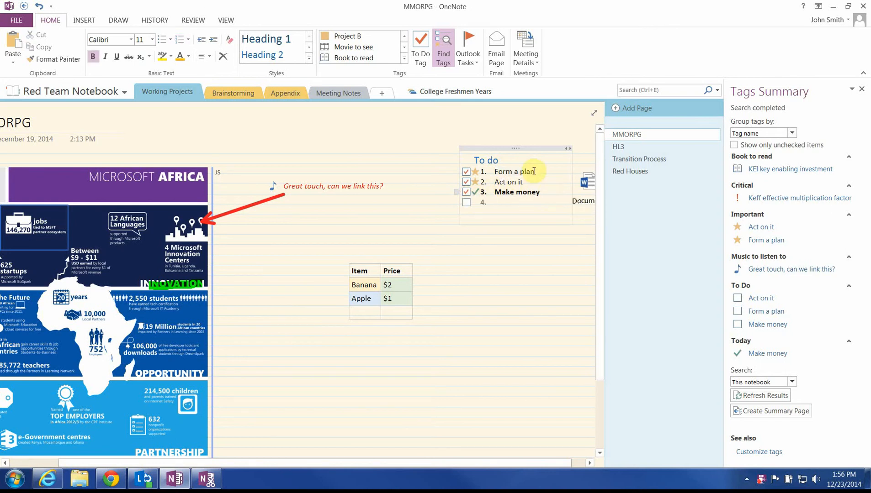
click(468, 54)
click(481, 76)
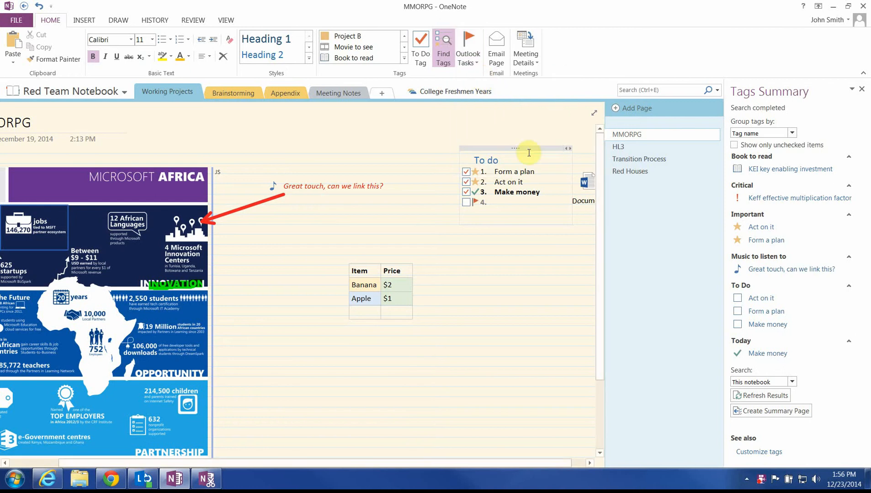
text(Finish test)
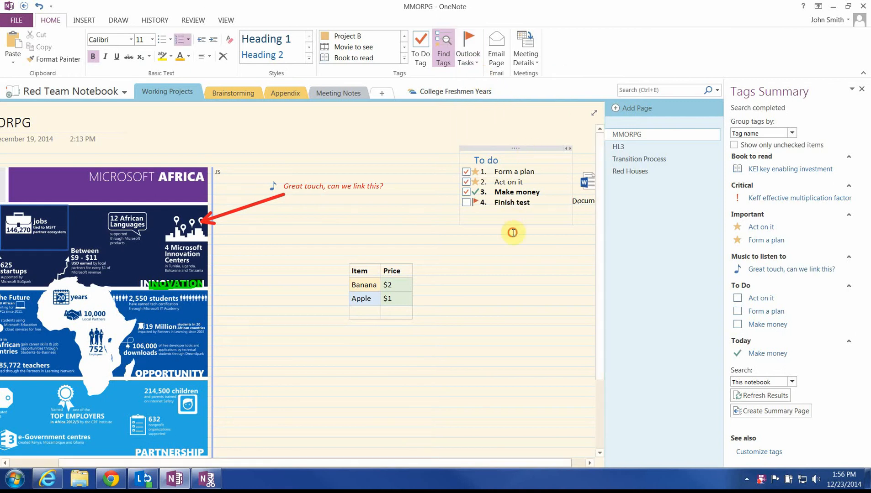
click(512, 232)
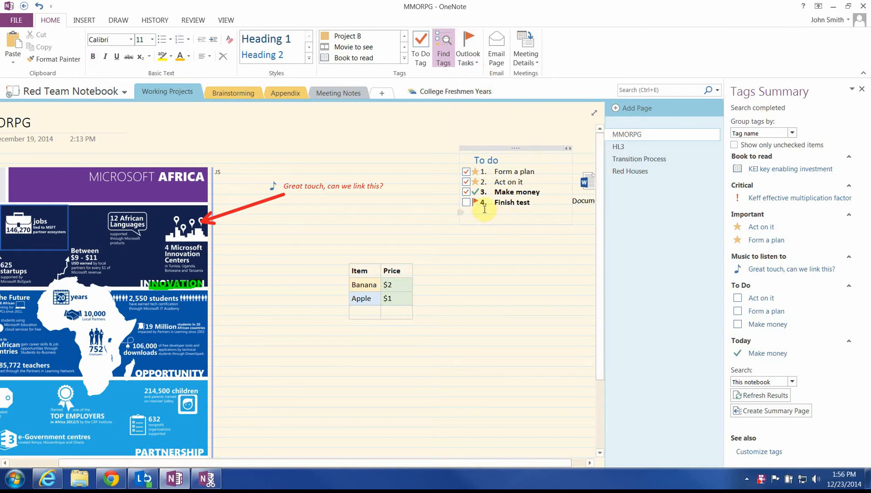
Mark the Outlook task on the Finish test item as complete
mouse_move(475, 205)
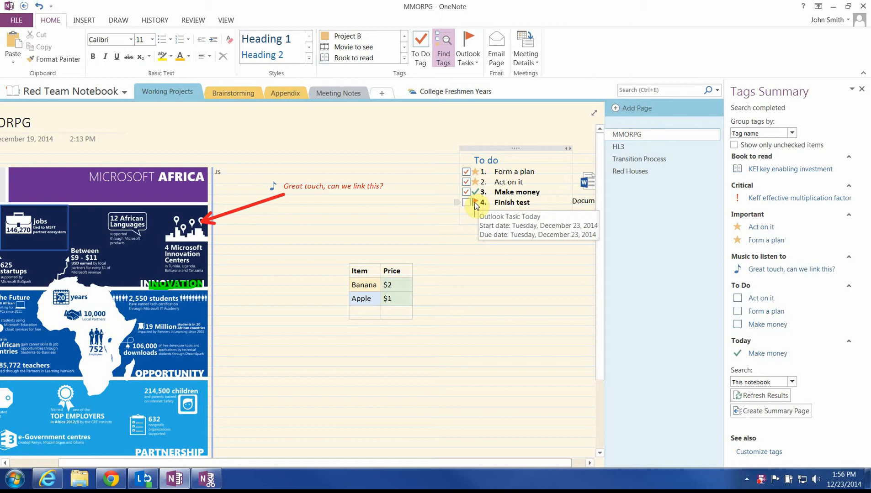
click(475, 205)
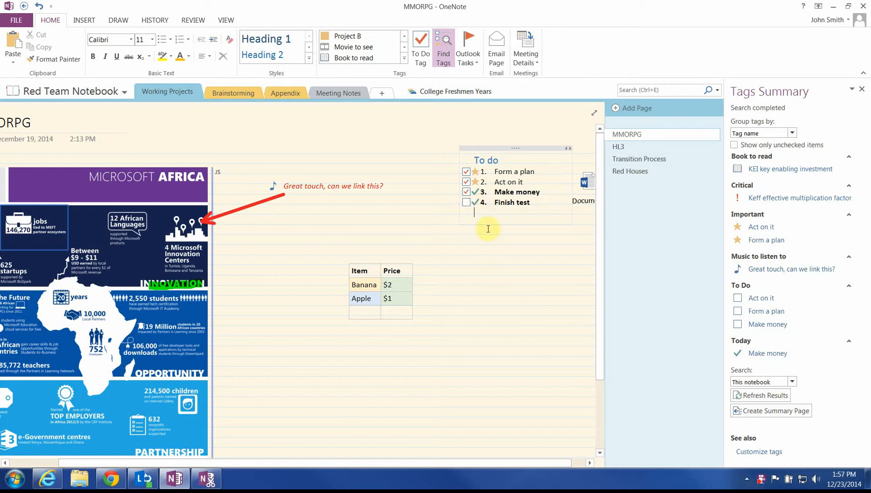
mouse_move(477, 204)
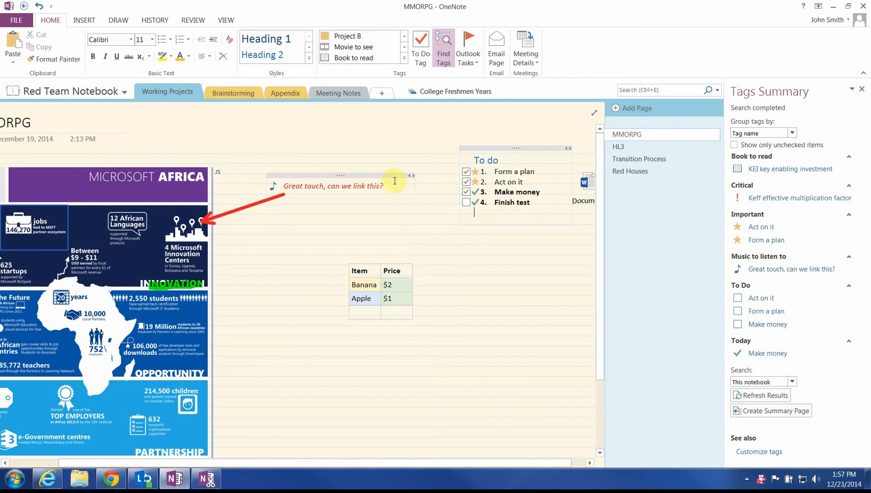
Close the tags summary, show the MMORPG page versions, compare the 12/23/2014 and 12/19/2014 versions with the current page, and hide them again
drag(315, 462, 252, 460)
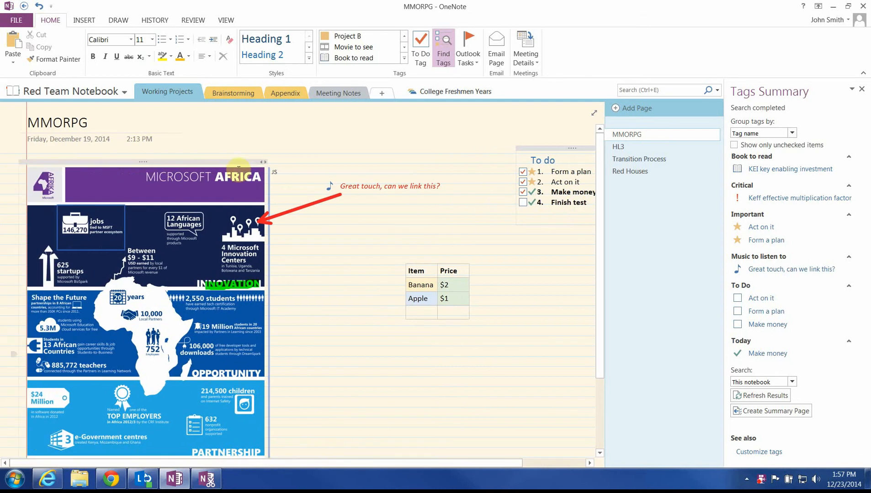
click(155, 20)
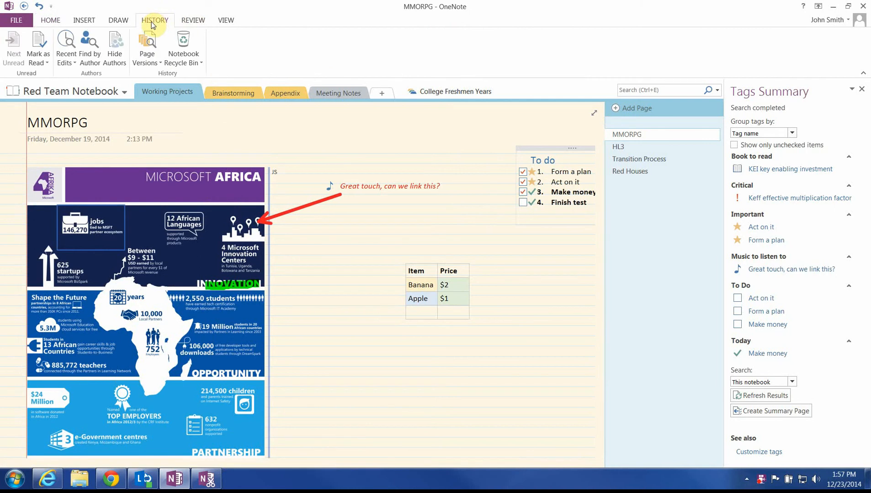
click(864, 92)
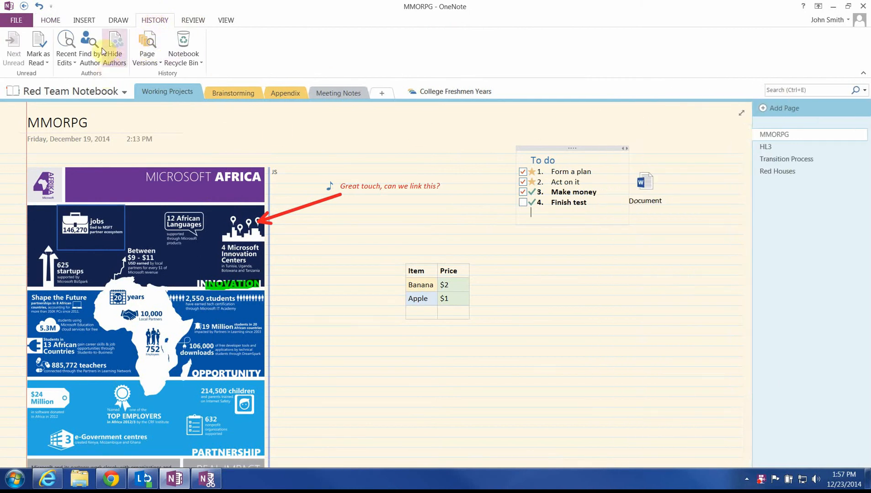
click(147, 44)
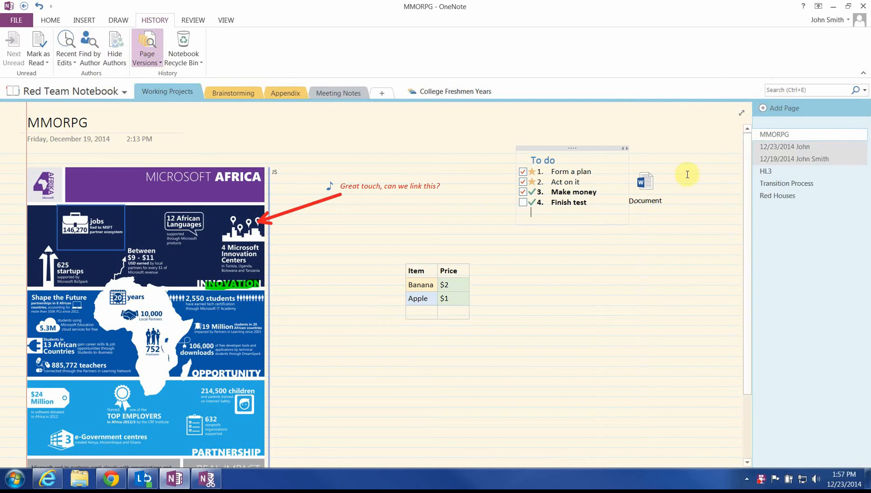
click(797, 148)
click(797, 160)
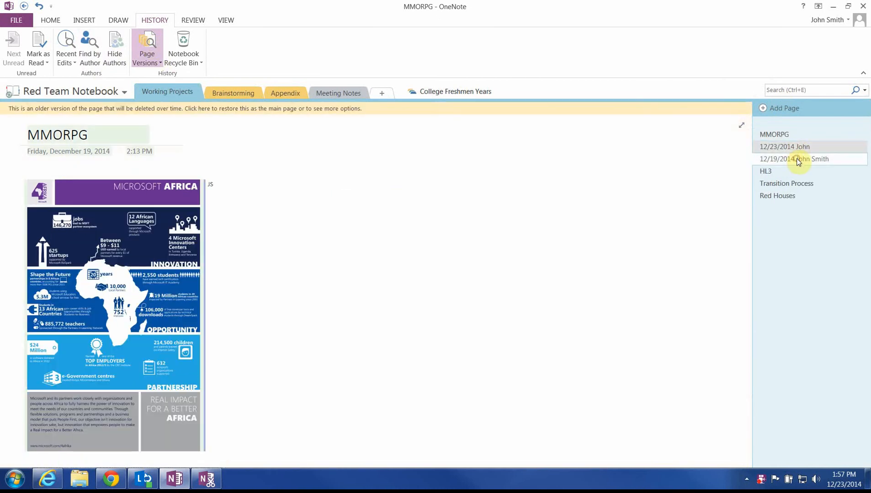
click(797, 137)
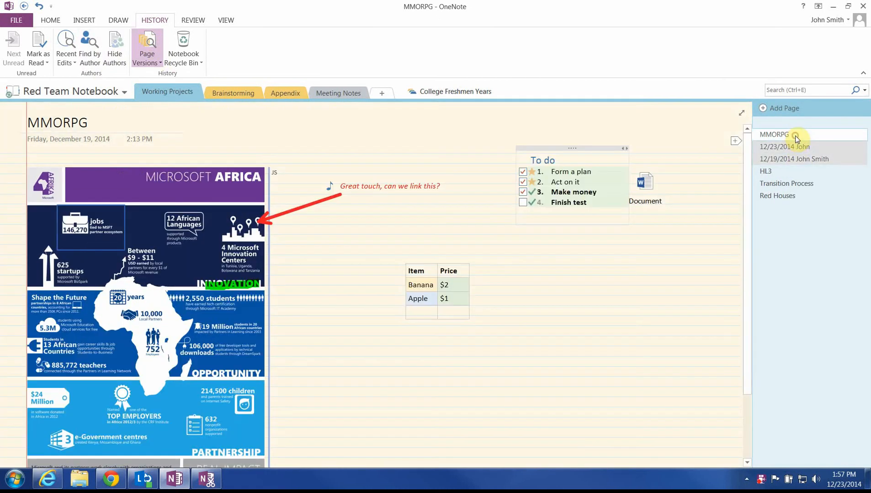
click(831, 151)
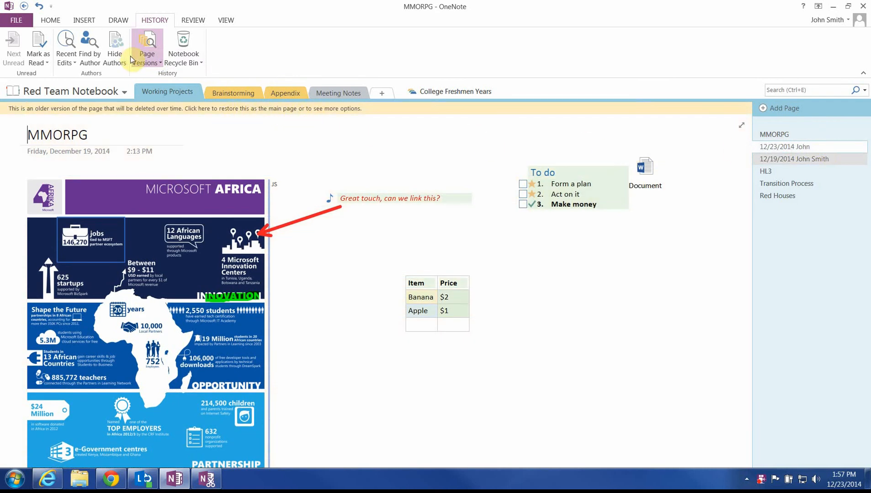
click(146, 52)
List the notebook pages edited today, close the results, and look at the author initials beside the MMORPG picture
click(66, 44)
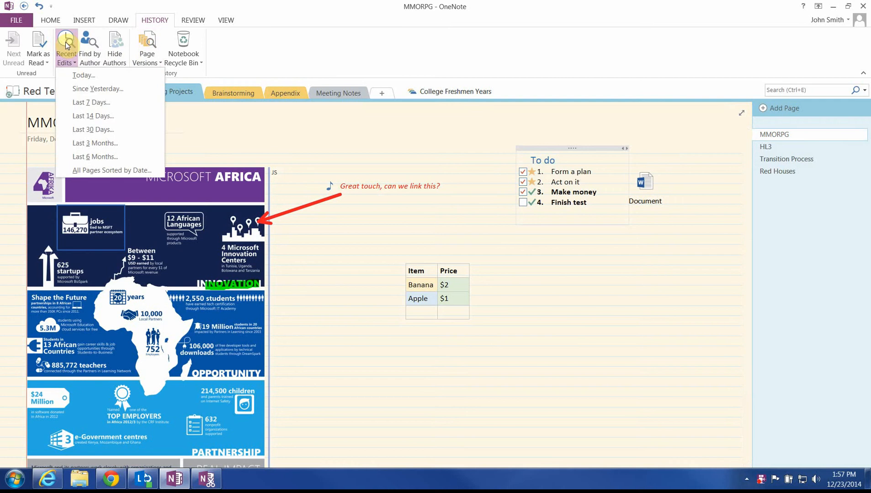
click(73, 75)
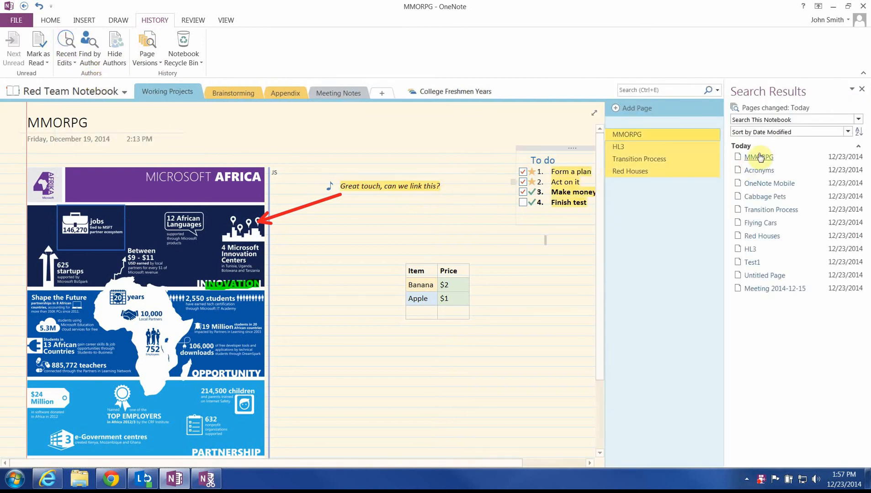
click(861, 90)
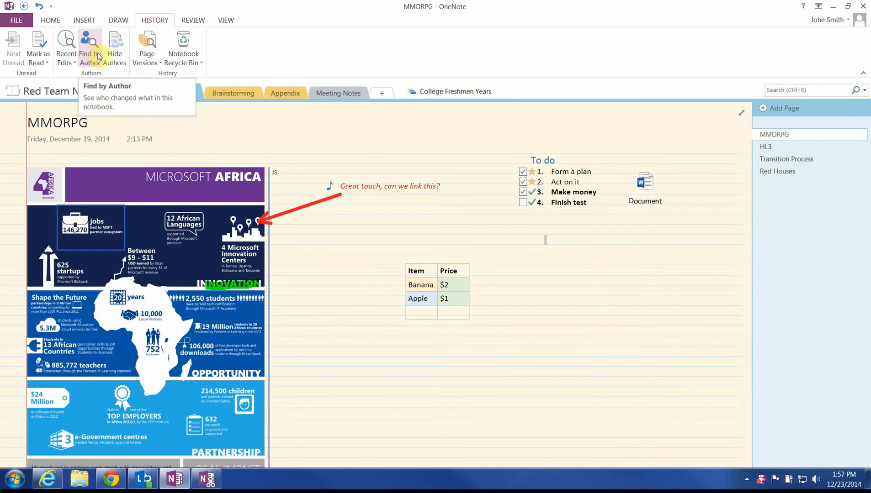
mouse_move(273, 176)
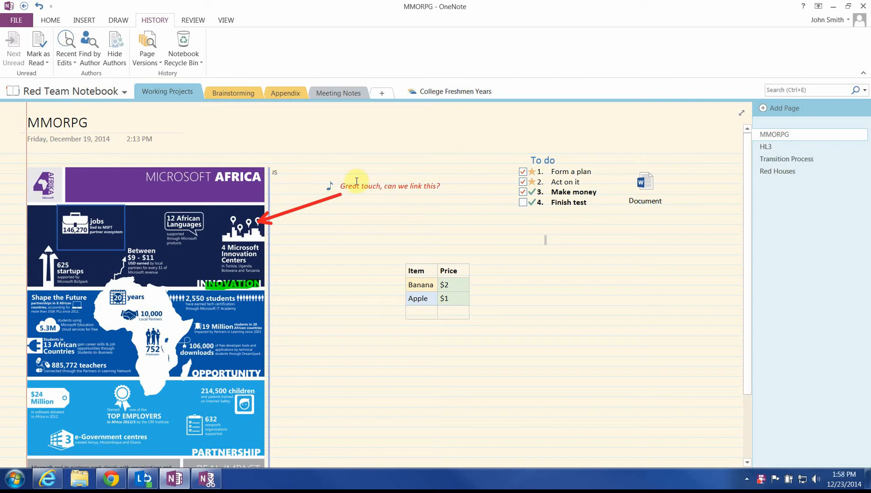
On the Transition Process page, draw a parallelogram in the empty area below the Transition ellipse
click(770, 146)
click(776, 156)
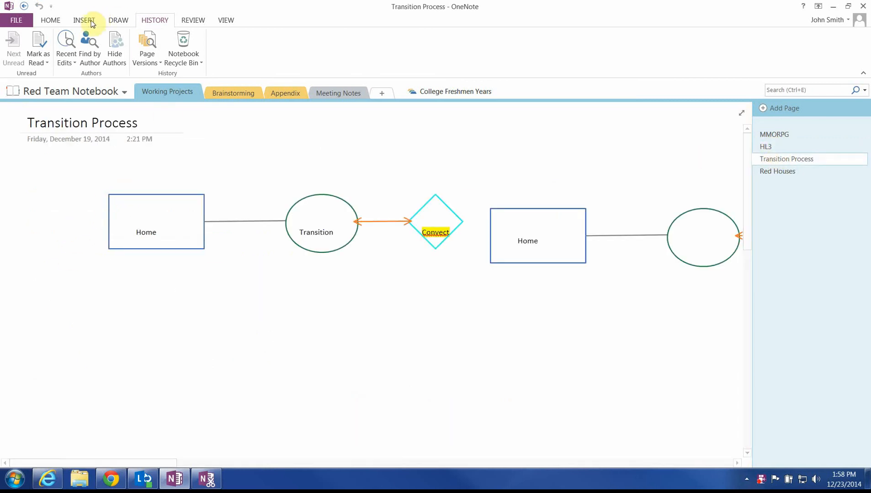
click(118, 20)
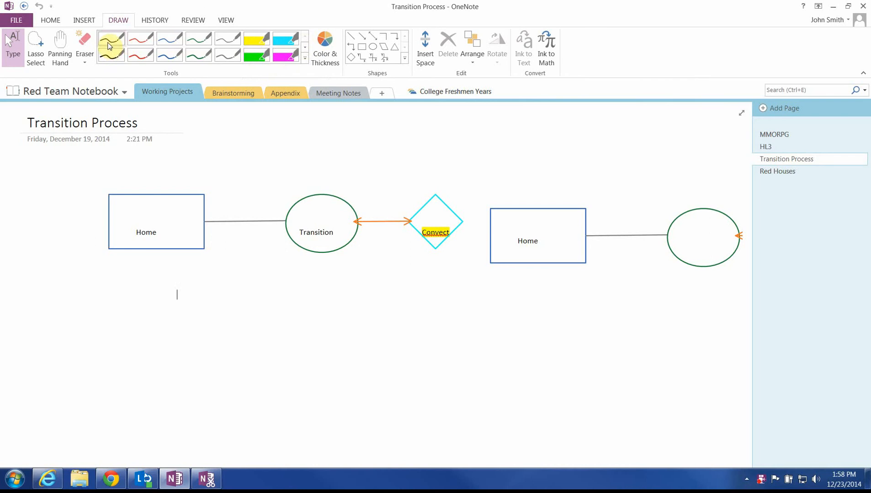
click(382, 47)
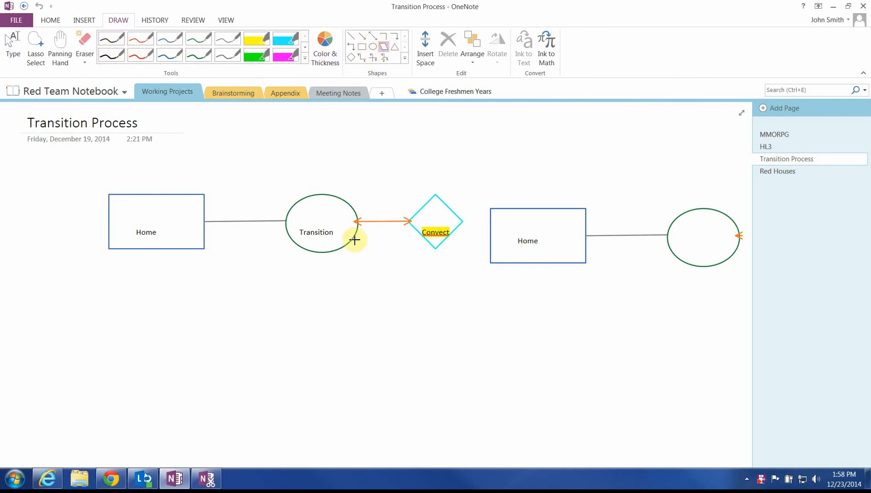
drag(281, 301, 371, 387)
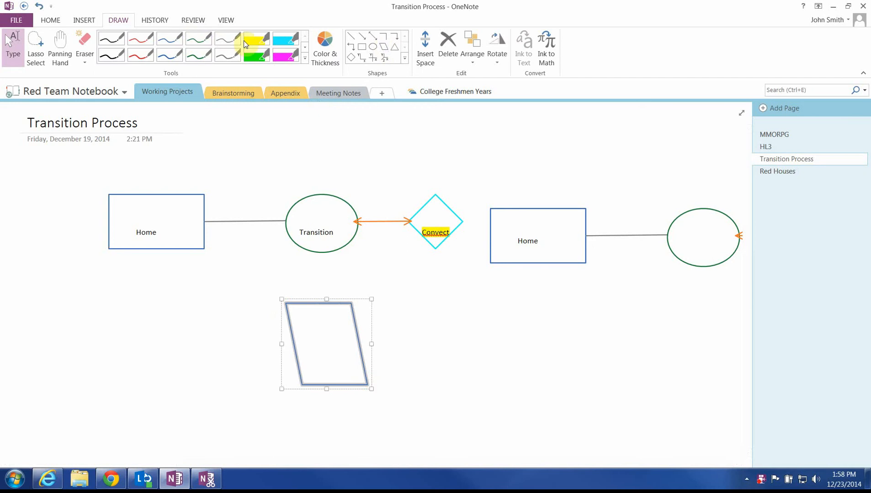
Set the pen line color to purple and draw a circle to the right of the parallelogram
click(324, 48)
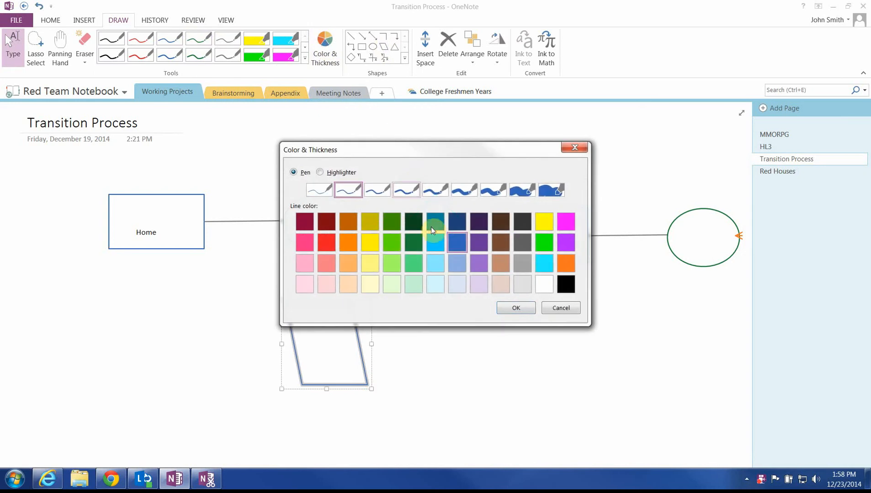
click(479, 242)
click(516, 308)
click(373, 49)
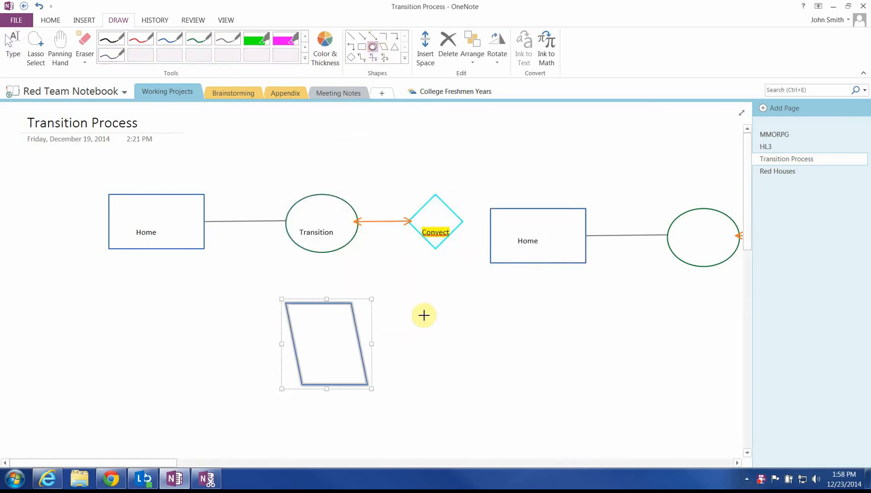
mouse_move(410, 302)
mouse_down()
mouse_move(519, 375)
mouse_move(538, 399)
mouse_move(513, 405)
mouse_up()
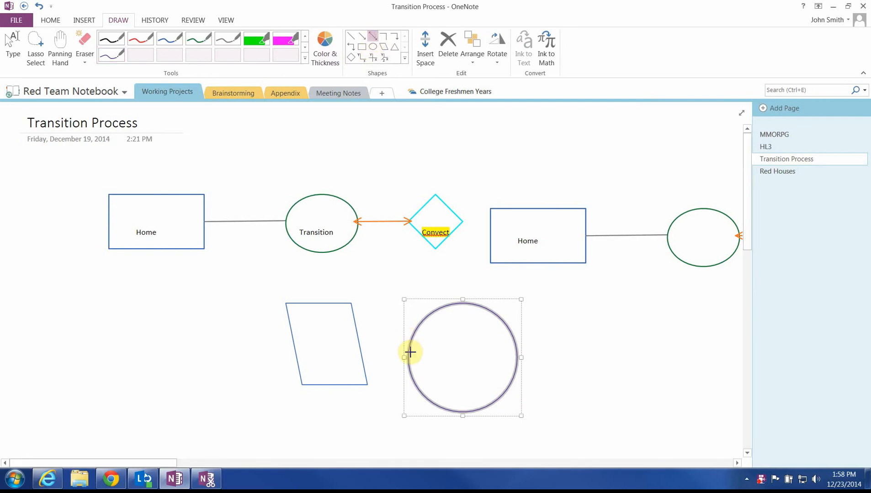
Connect the circle to the parallelogram with a double-headed arrow and leave the drawing tool
drag(410, 351, 359, 357)
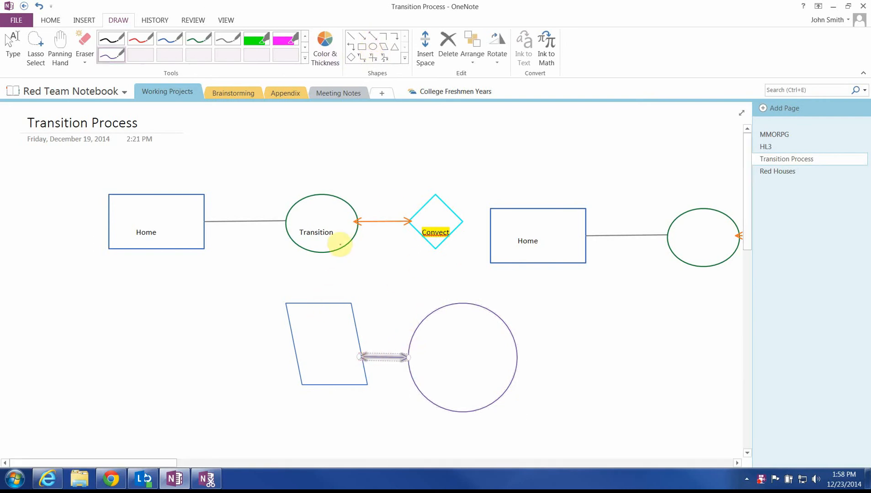
key(Escape)
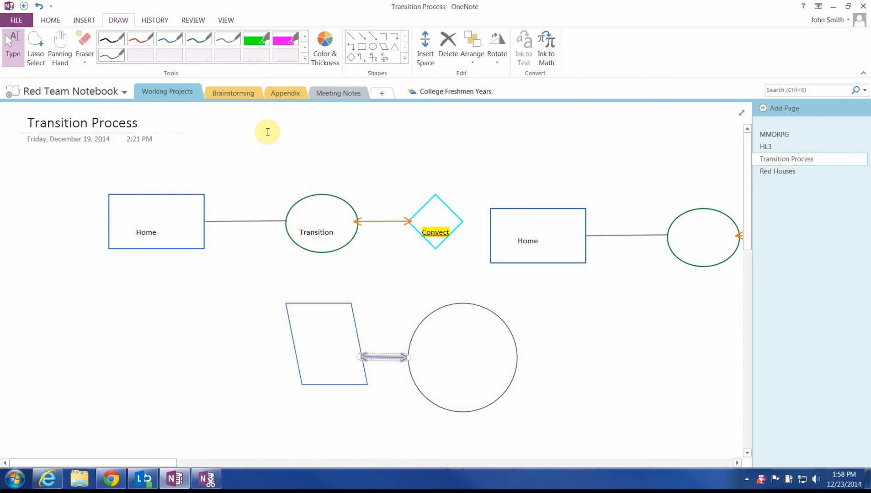
Start sharing the Red Team Notebook by invitation and add the invitee's e-mail address as recipient
click(46, 23)
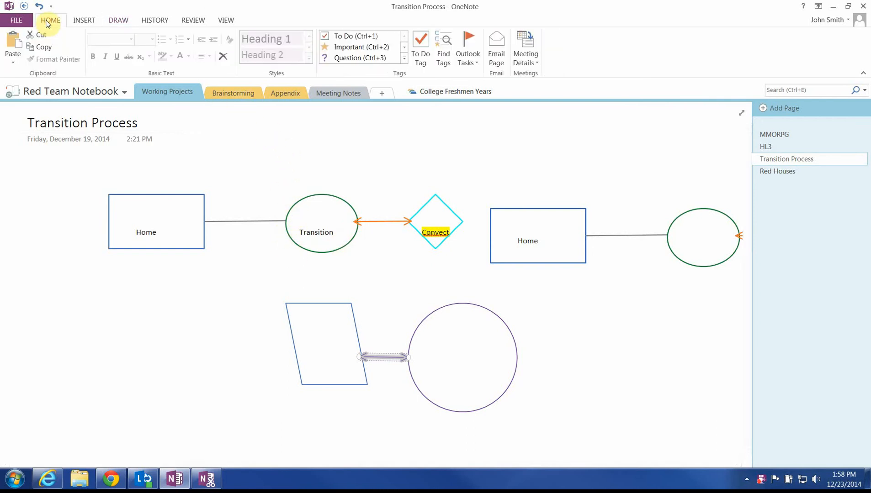
click(22, 21)
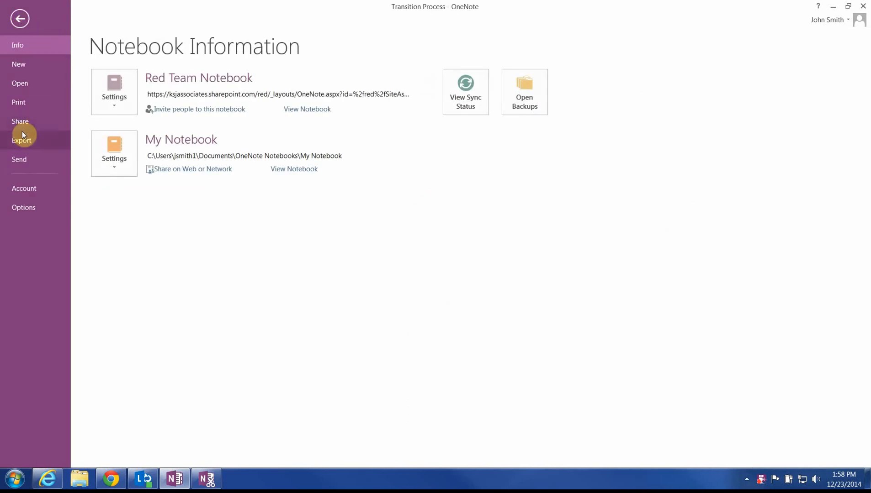
click(32, 122)
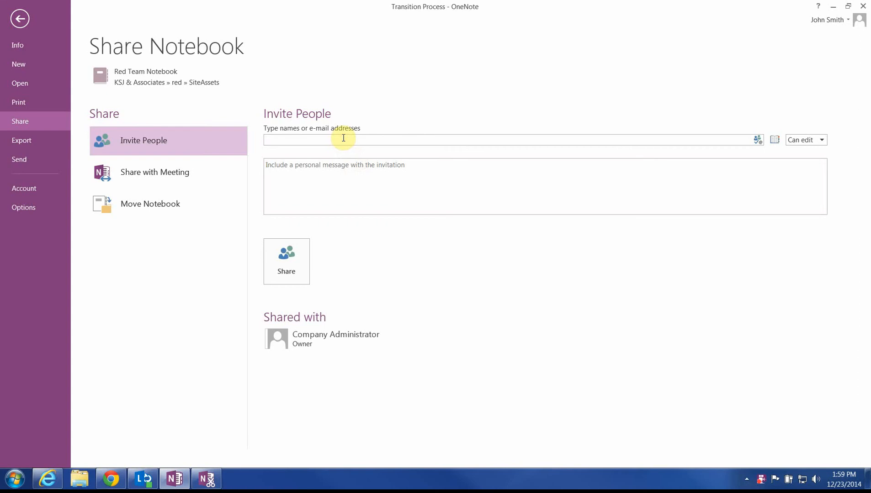
text(jsmith1)
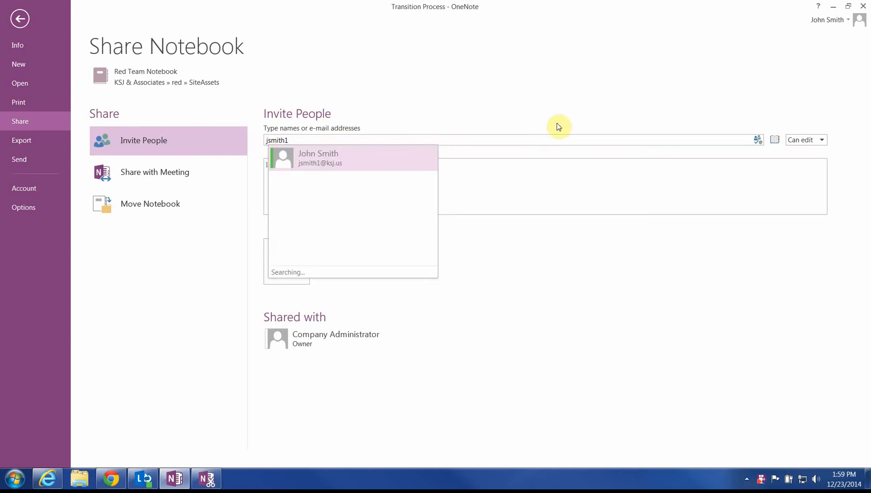
click(391, 152)
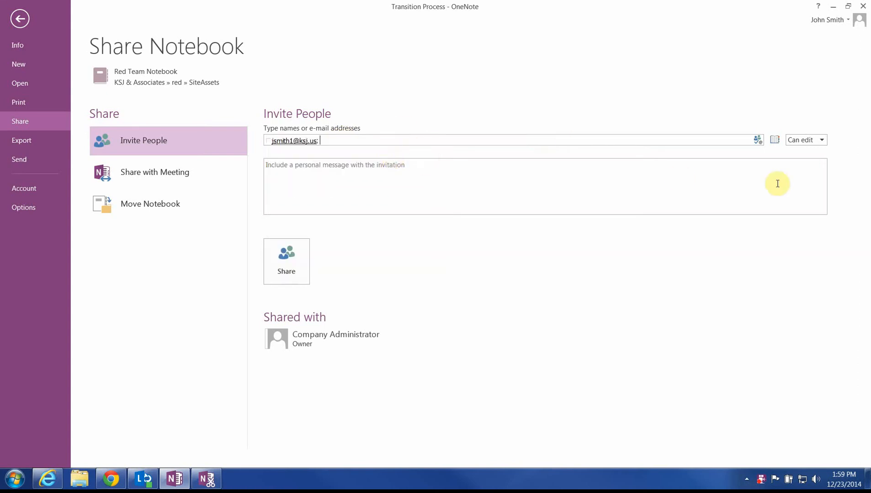
Review the permission choices for the invited recipient, keep Can edit, and leave notebook sharing without sending the invitation
click(808, 140)
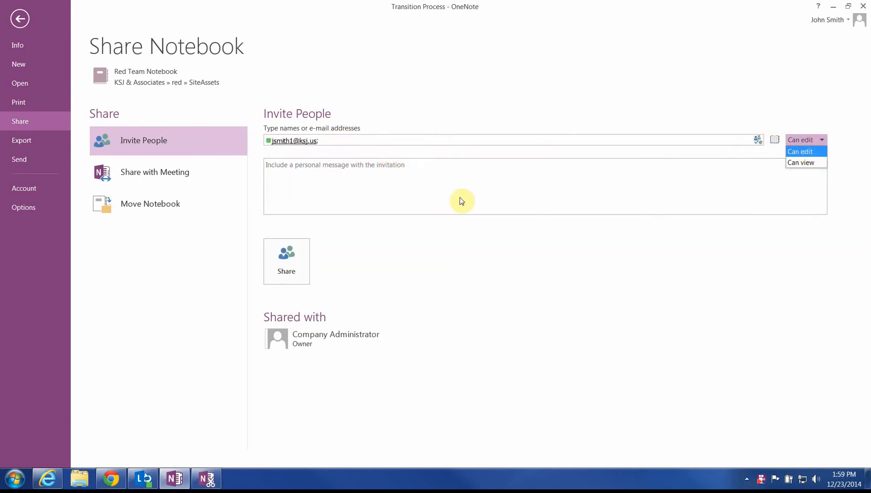
click(329, 187)
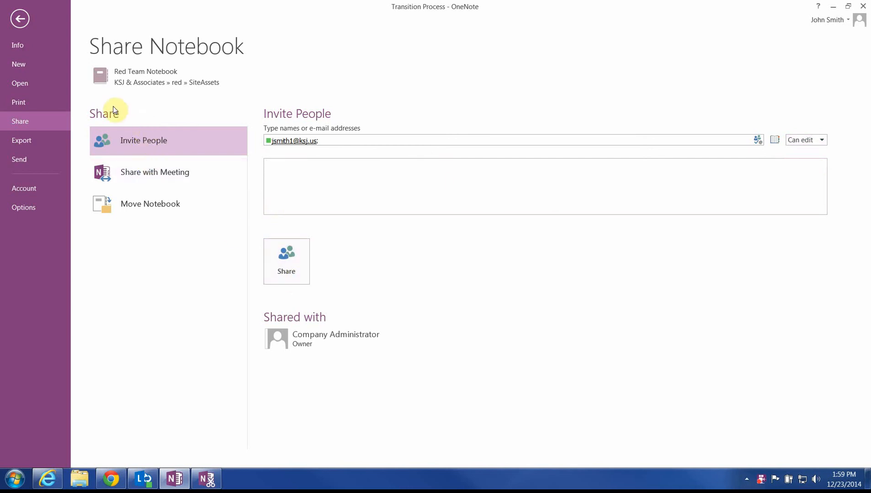
click(24, 19)
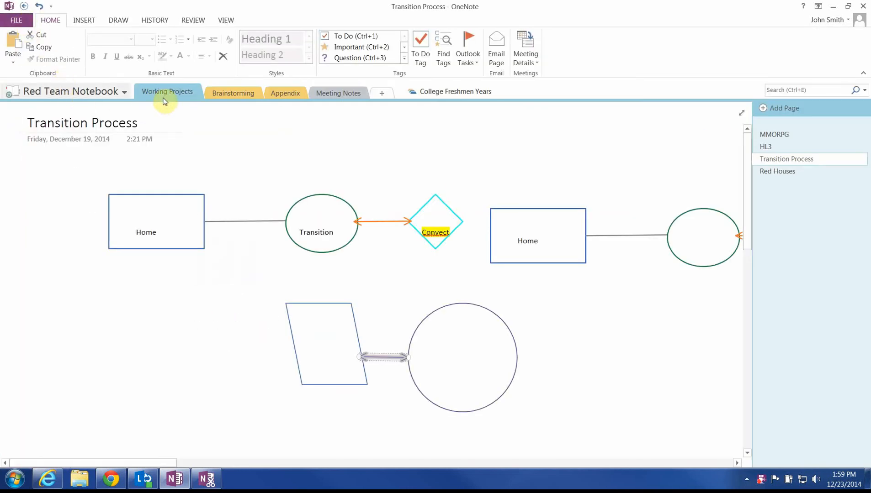
Look through the Brainstorming and Appendix sections and view the password protection options for the Meeting Notes section without setting a password
click(222, 92)
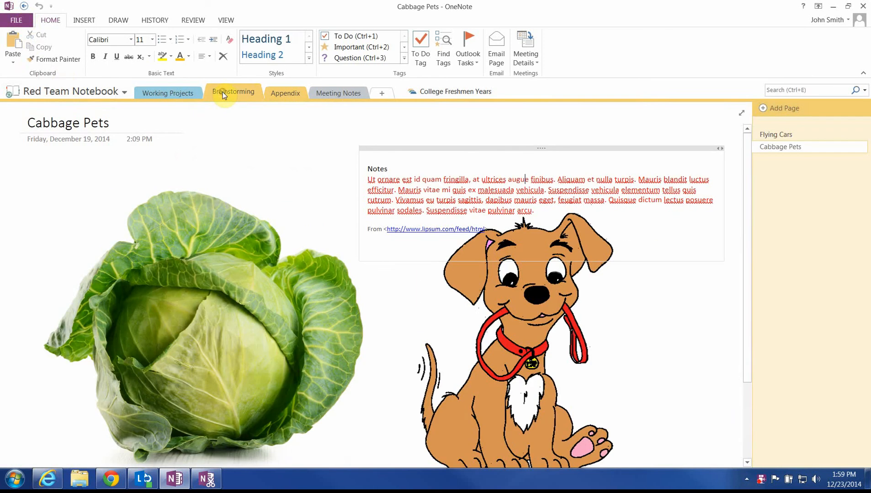
click(287, 94)
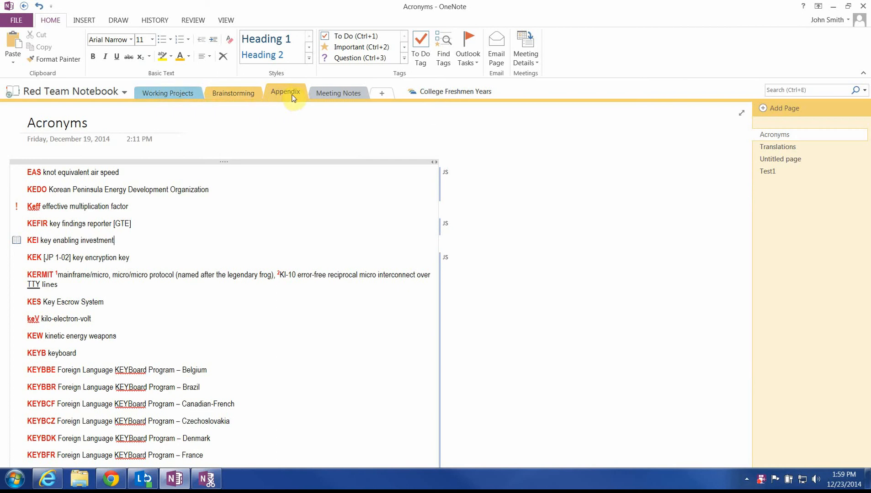
right_click(329, 93)
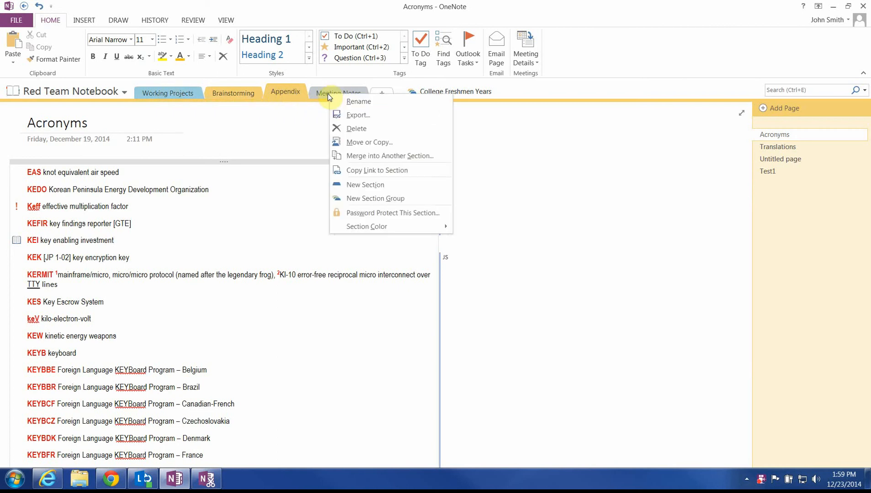
click(372, 214)
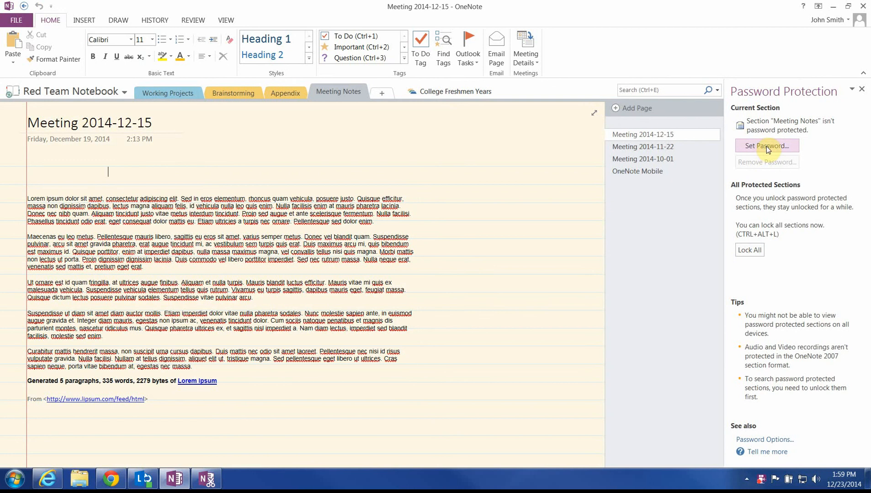
click(862, 89)
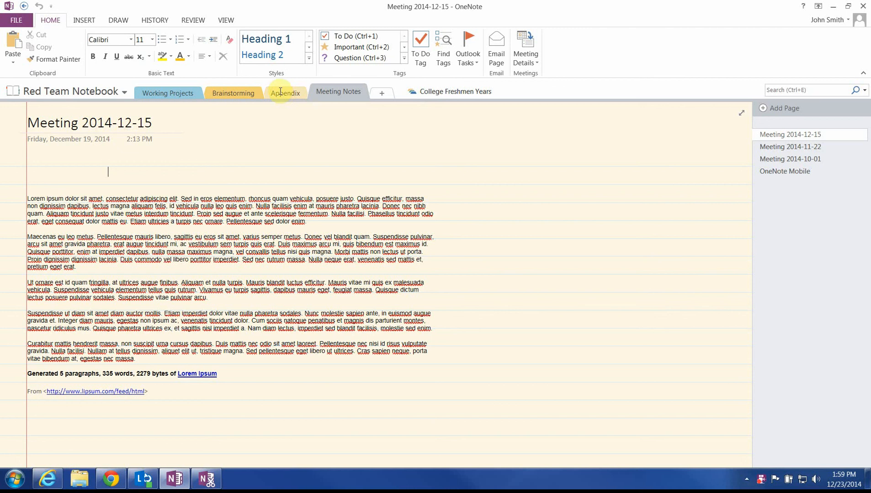
key(Down)
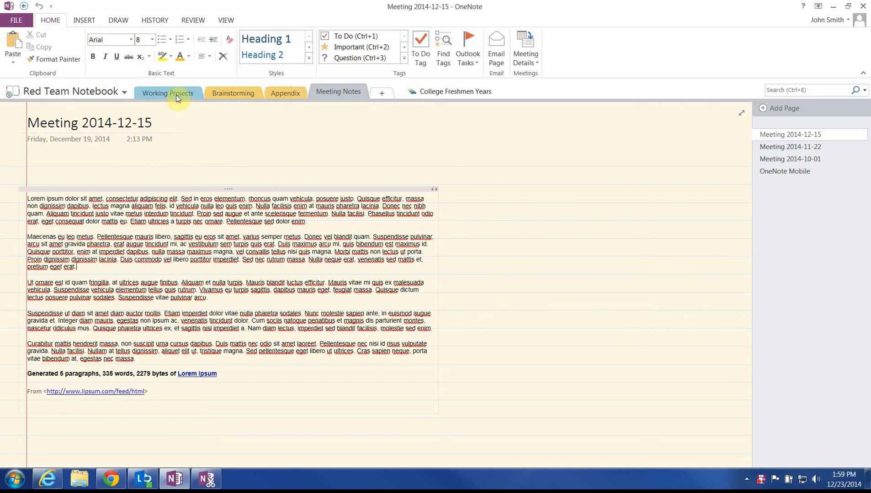
From the Working Projects section, compare the export formats for section and notebook, select PDF for the whole notebook, and leave without exporting
click(174, 93)
click(18, 20)
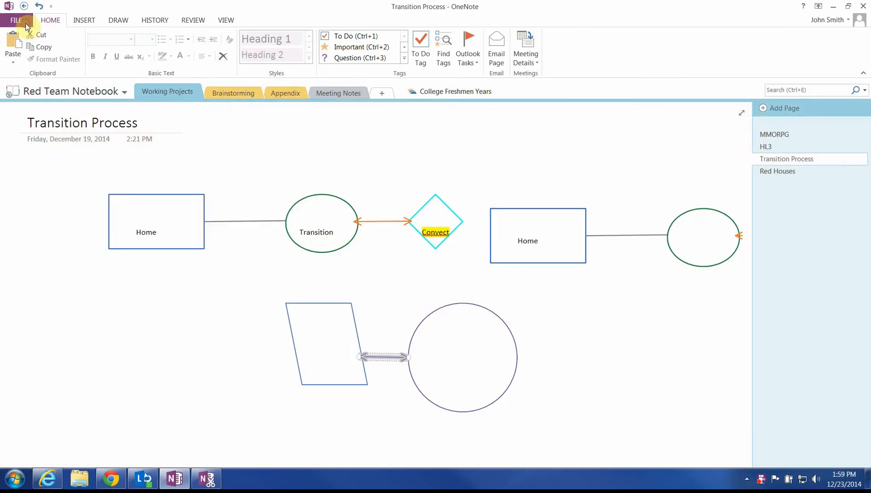
click(32, 140)
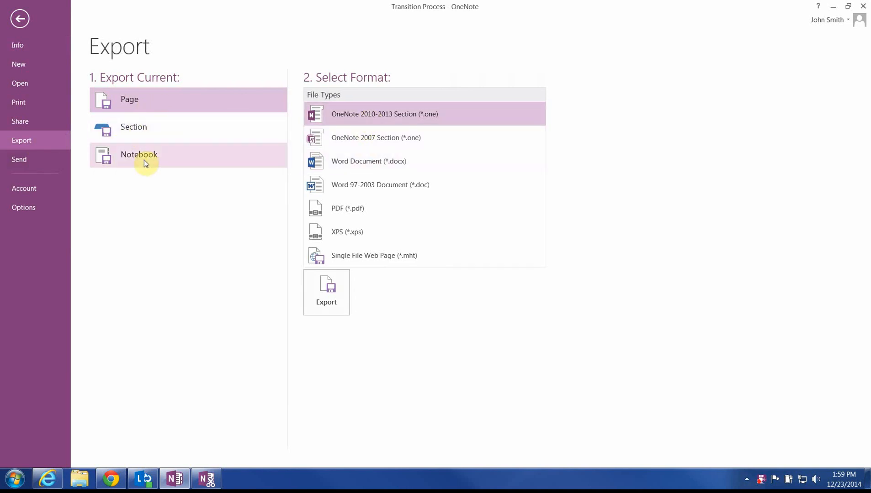
click(145, 155)
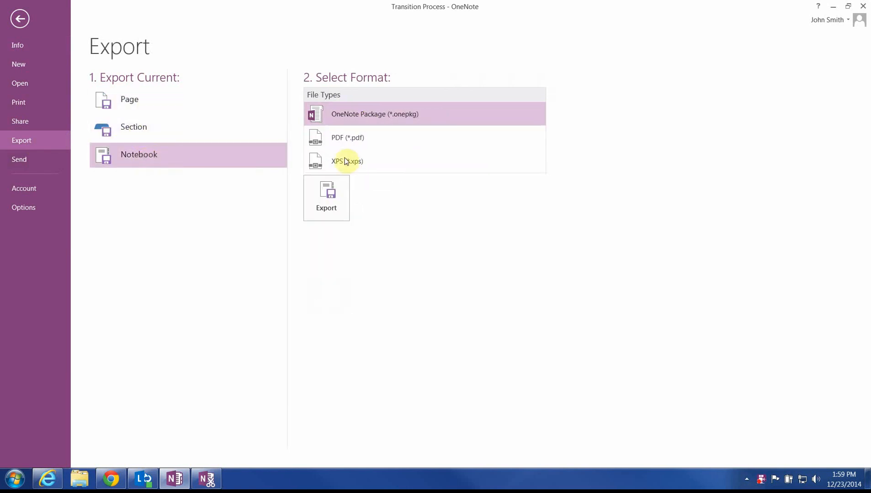
click(185, 131)
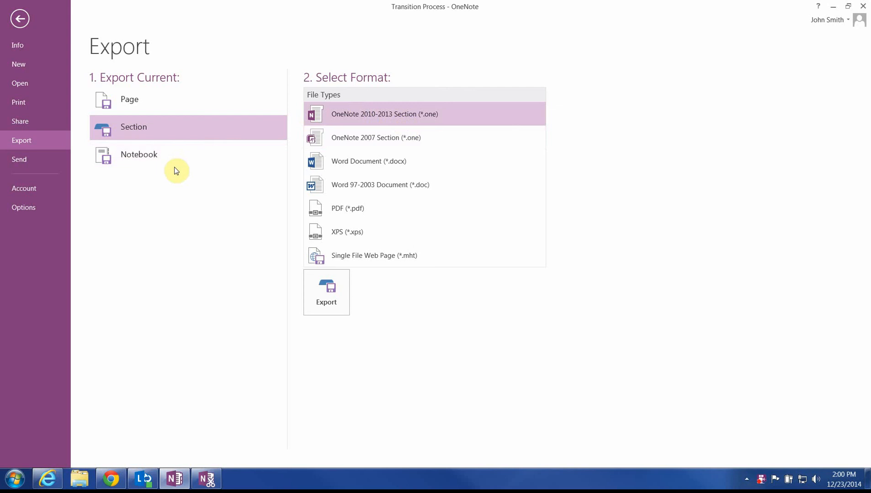
click(158, 157)
click(337, 140)
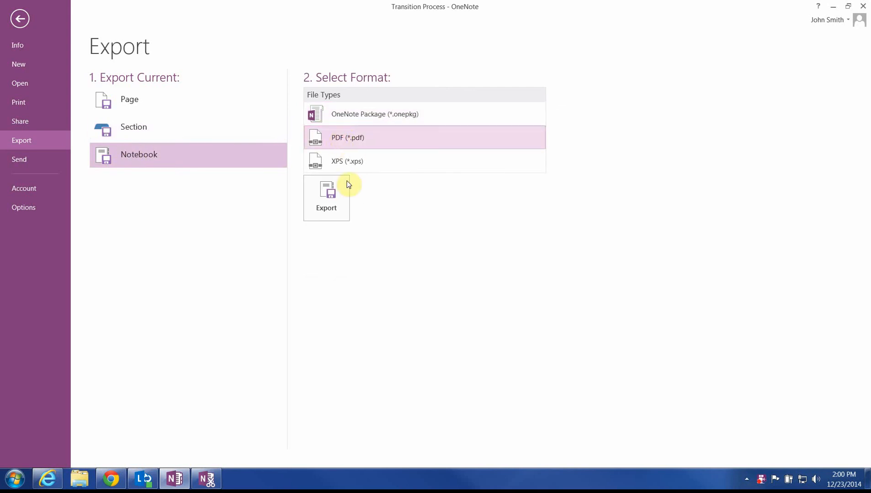
click(14, 18)
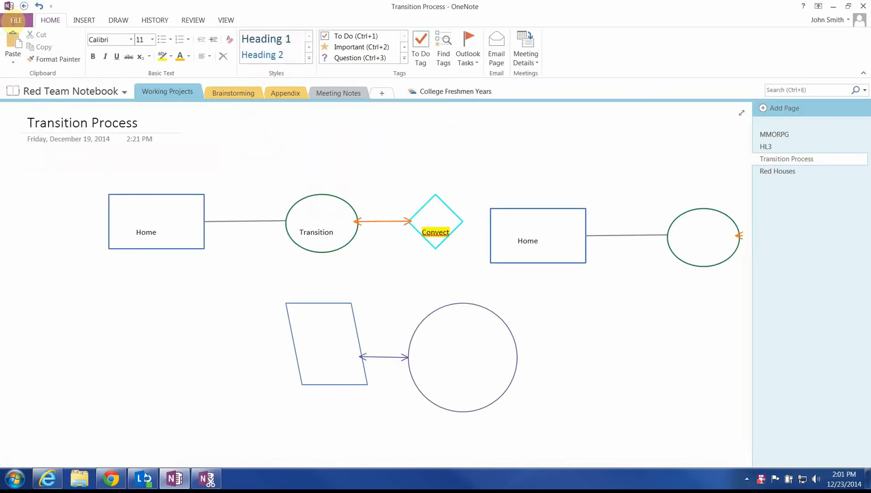